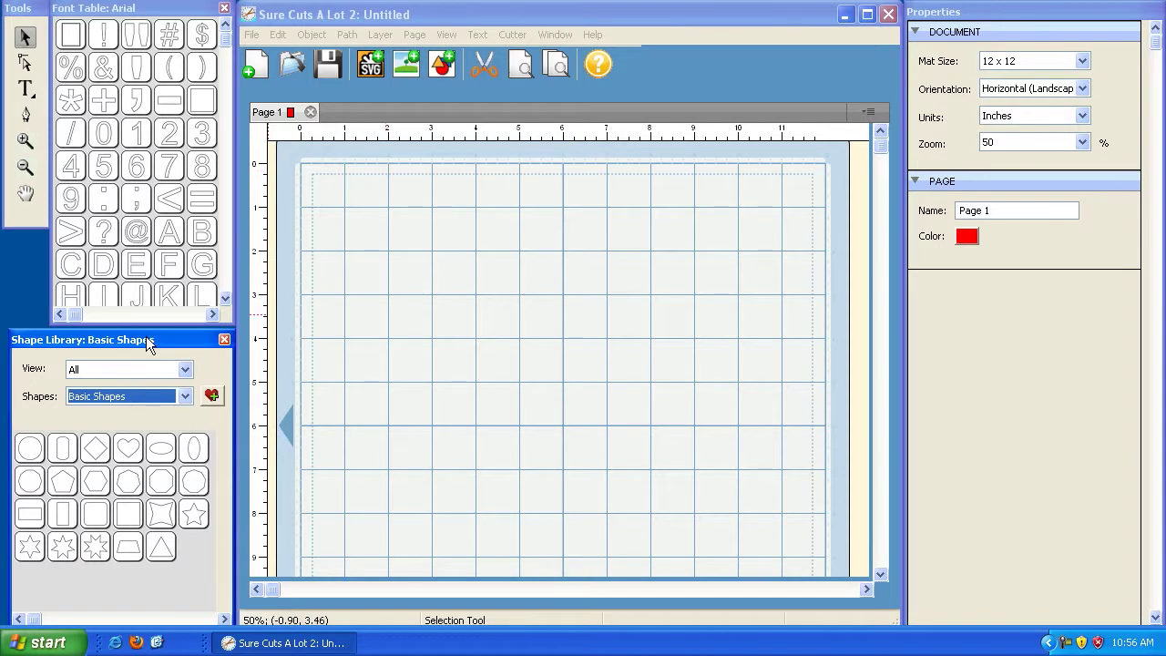
- Hide and then restore the Shapes Library panel from the Window menu
left_click(515, 17)
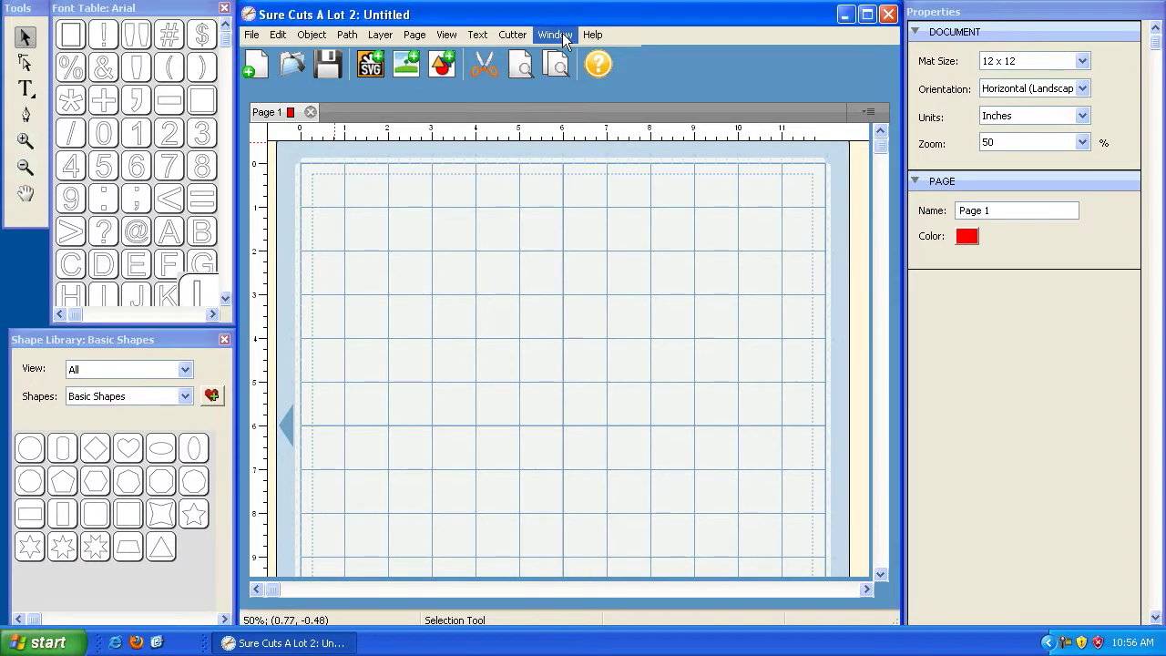
left_click(562, 33)
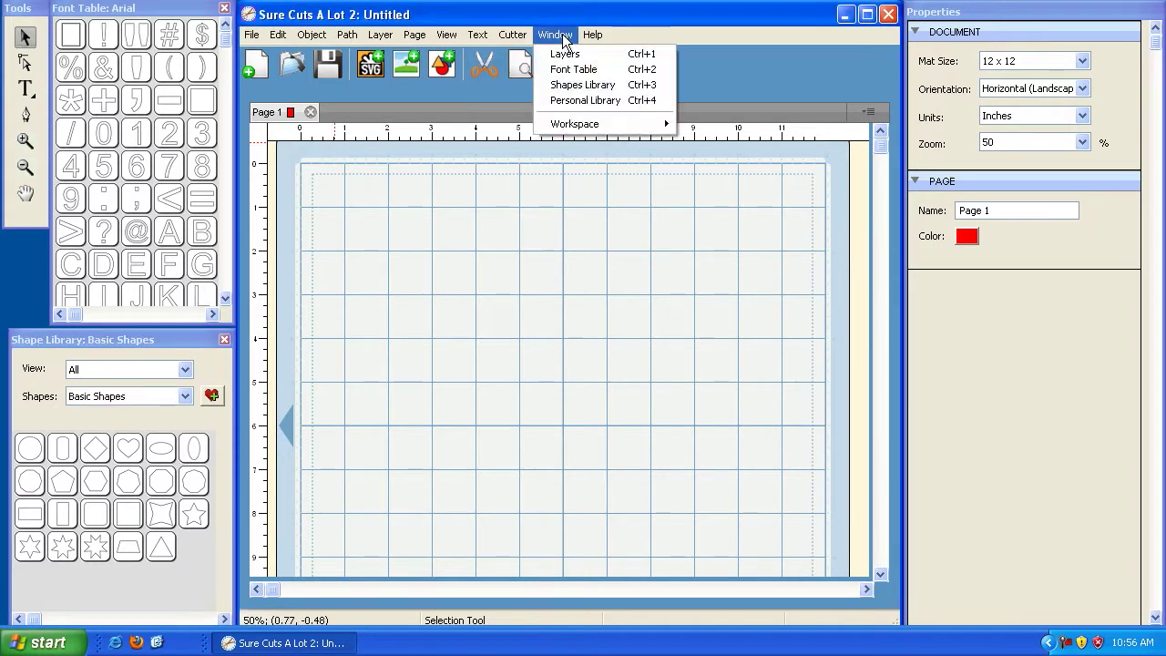
left_click(576, 86)
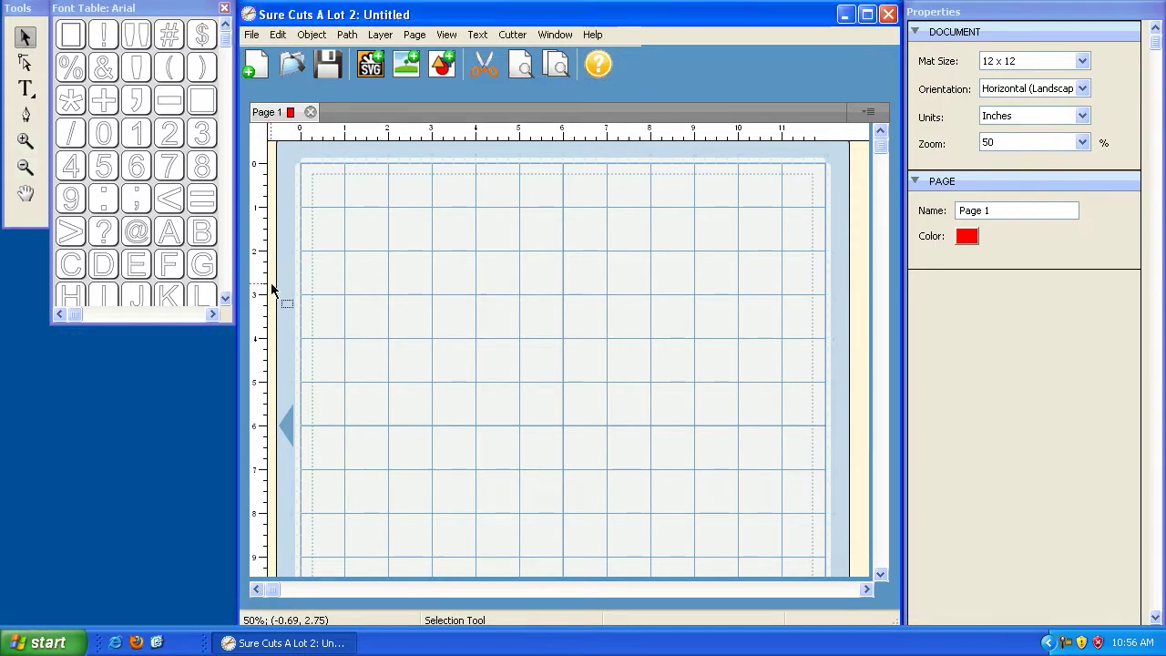
left_click(554, 34)
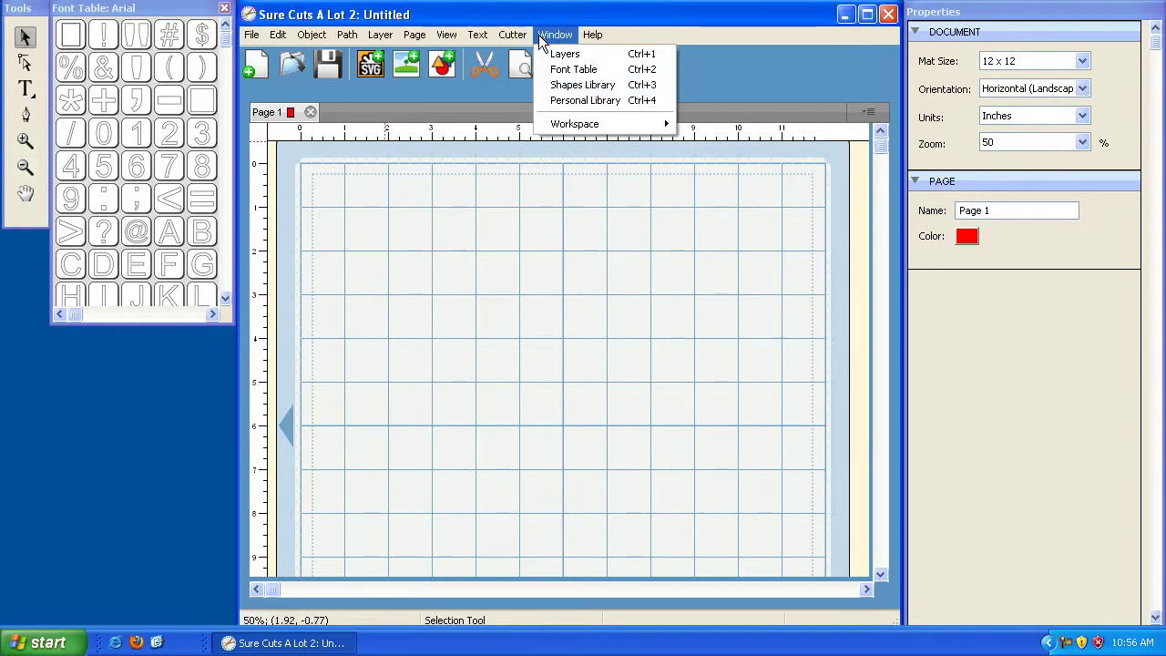
left_click(574, 86)
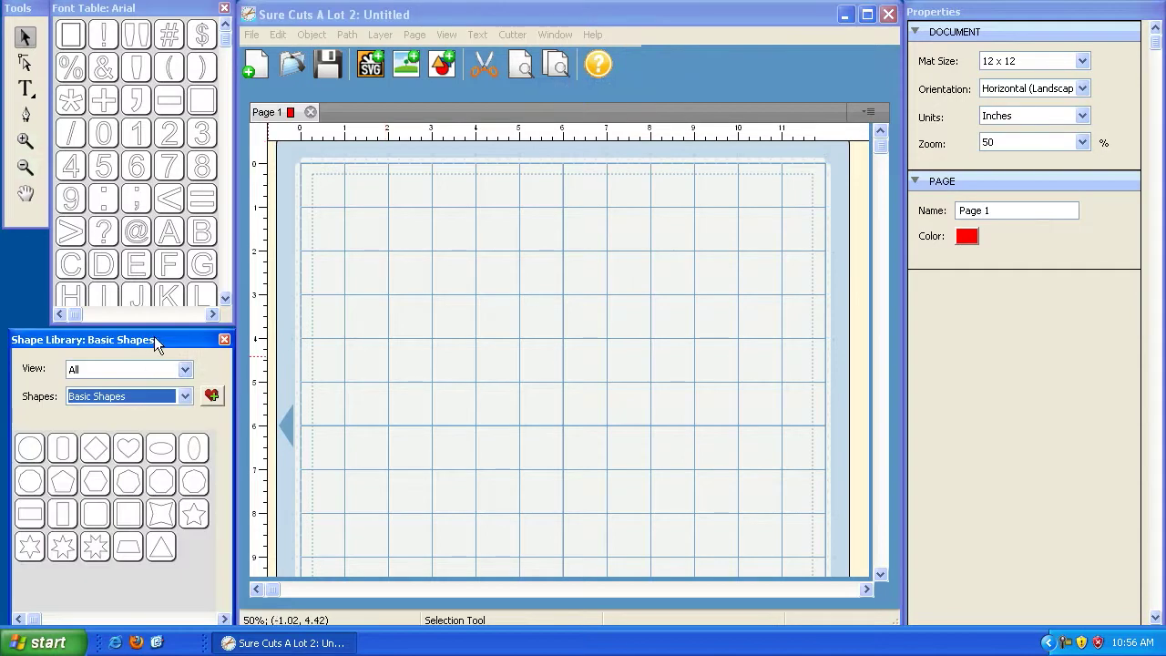
- Show the library's view choices: All, Favorites and This Project
key("shift+Tab")
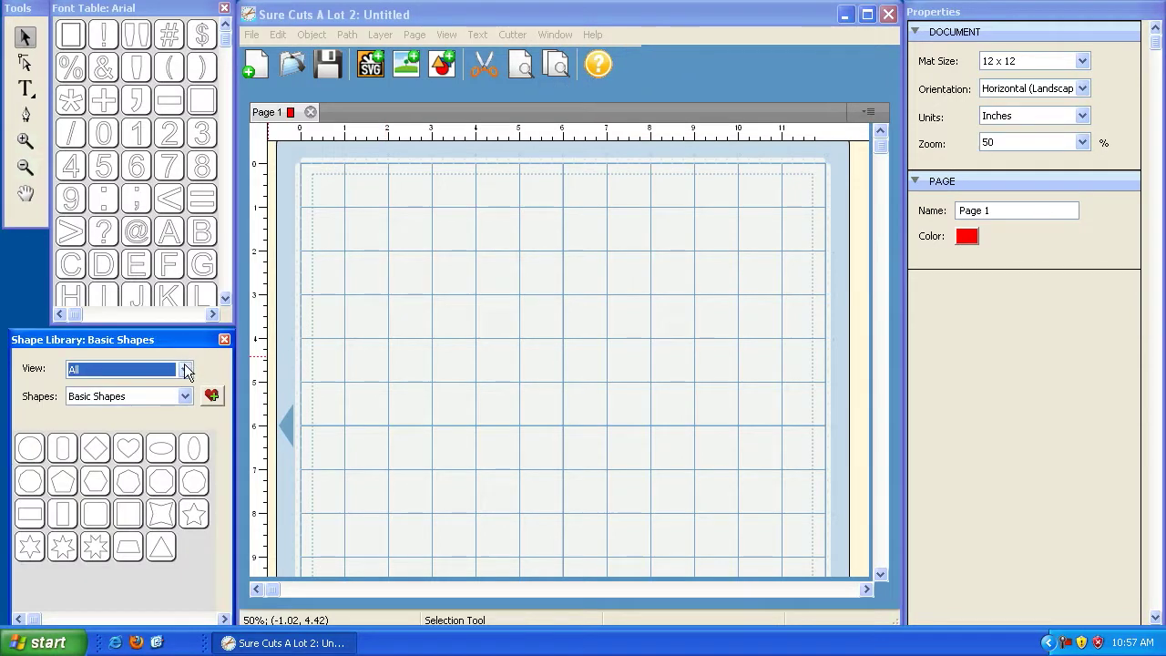
left_click(184, 375)
left_click(186, 378)
left_click(185, 396)
left_click(185, 408)
left_click(184, 370)
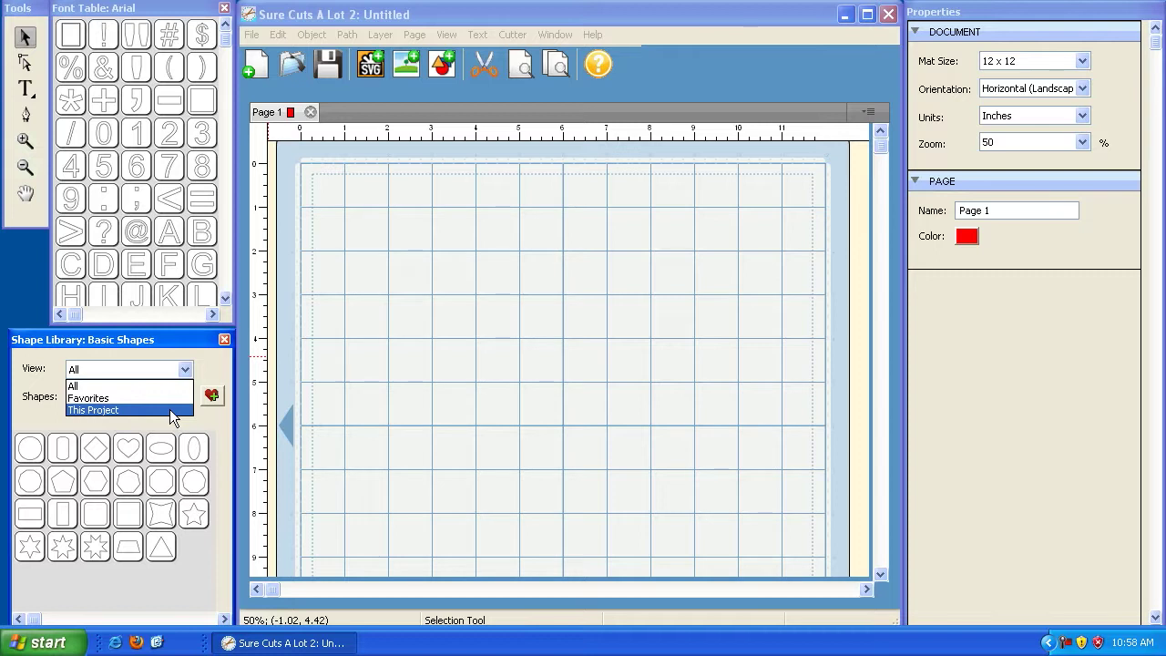
- Keep the view on All, switch the shapes to Summer and add the Dolphin
left_click(142, 336)
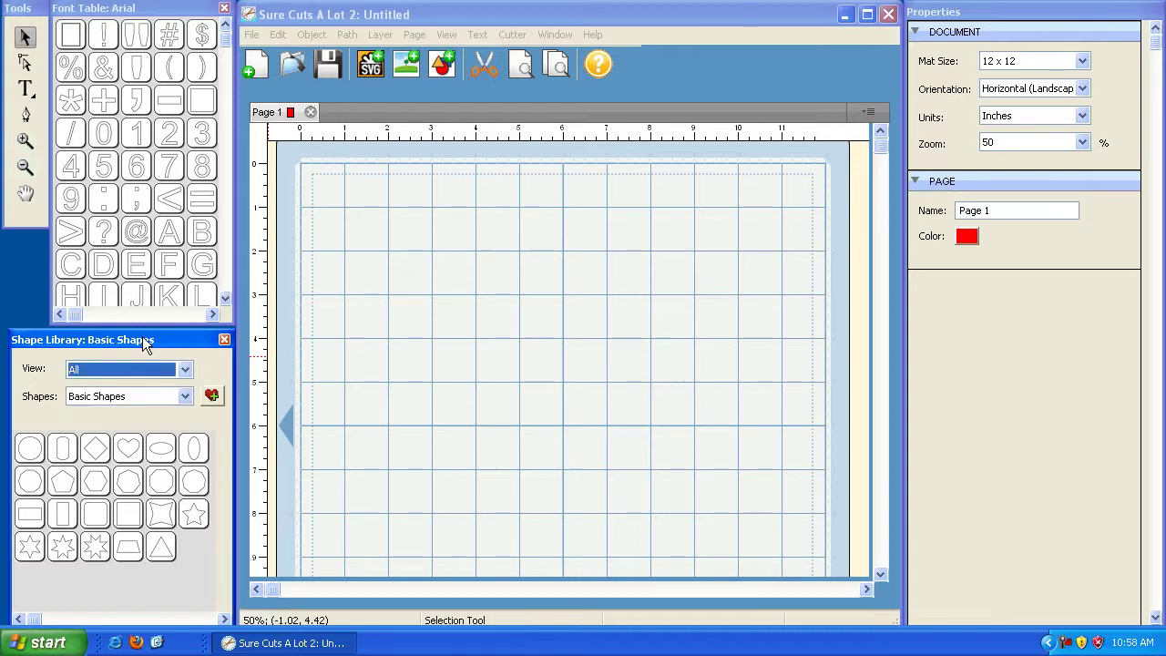
left_click(187, 399)
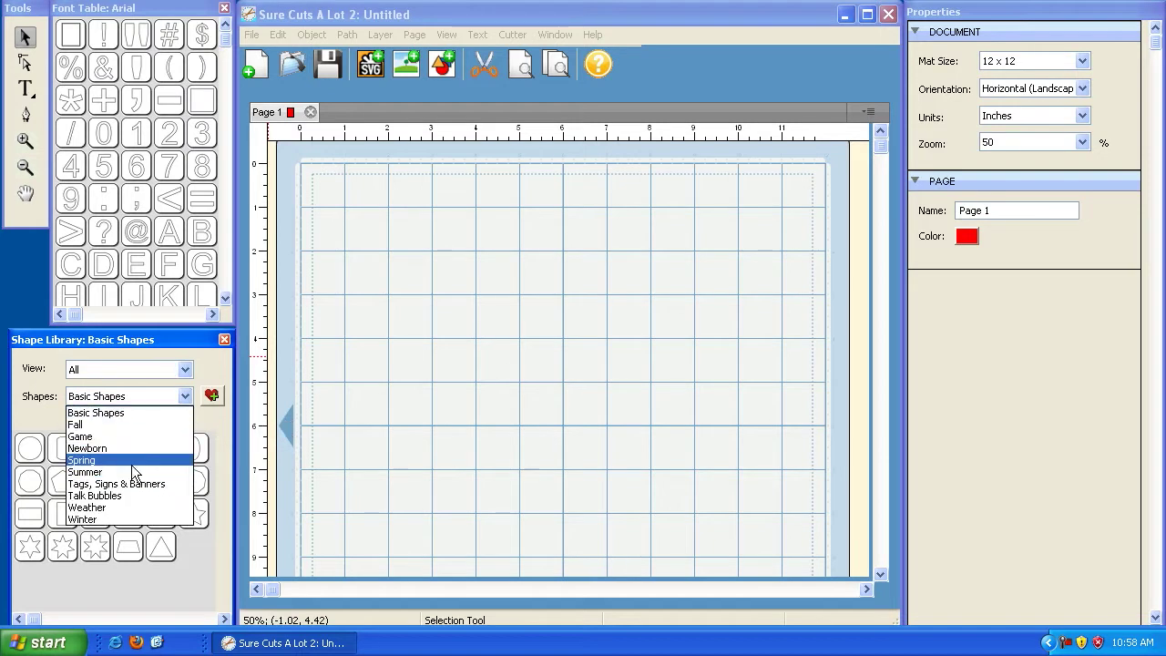
left_click(105, 473)
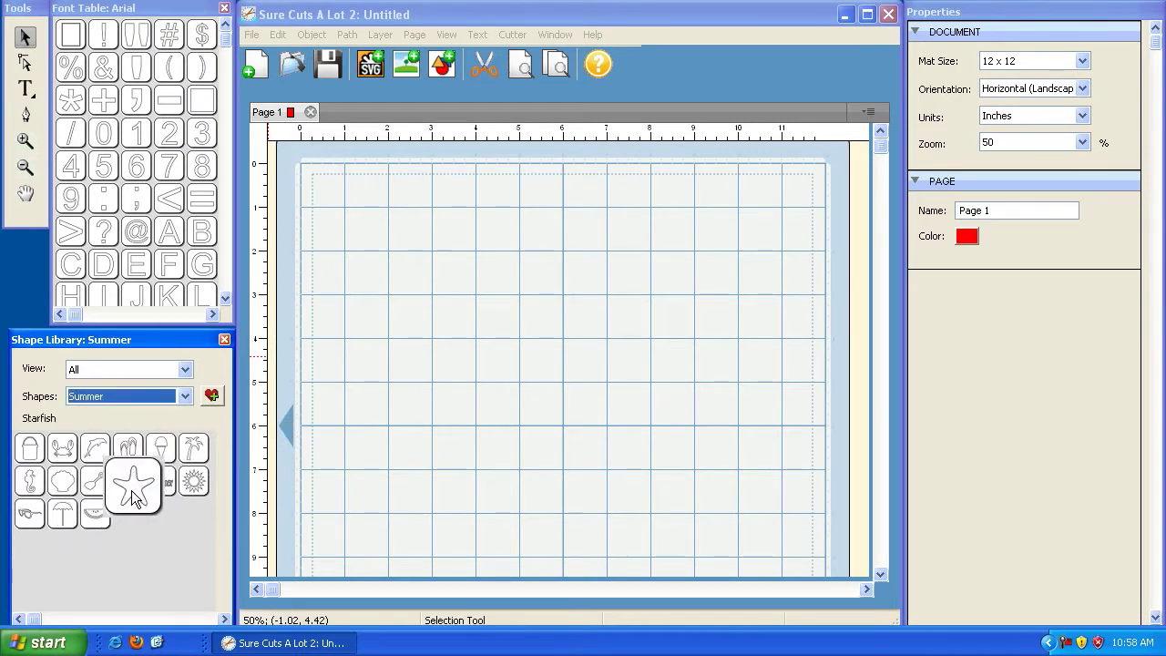
mouse_move(98, 462)
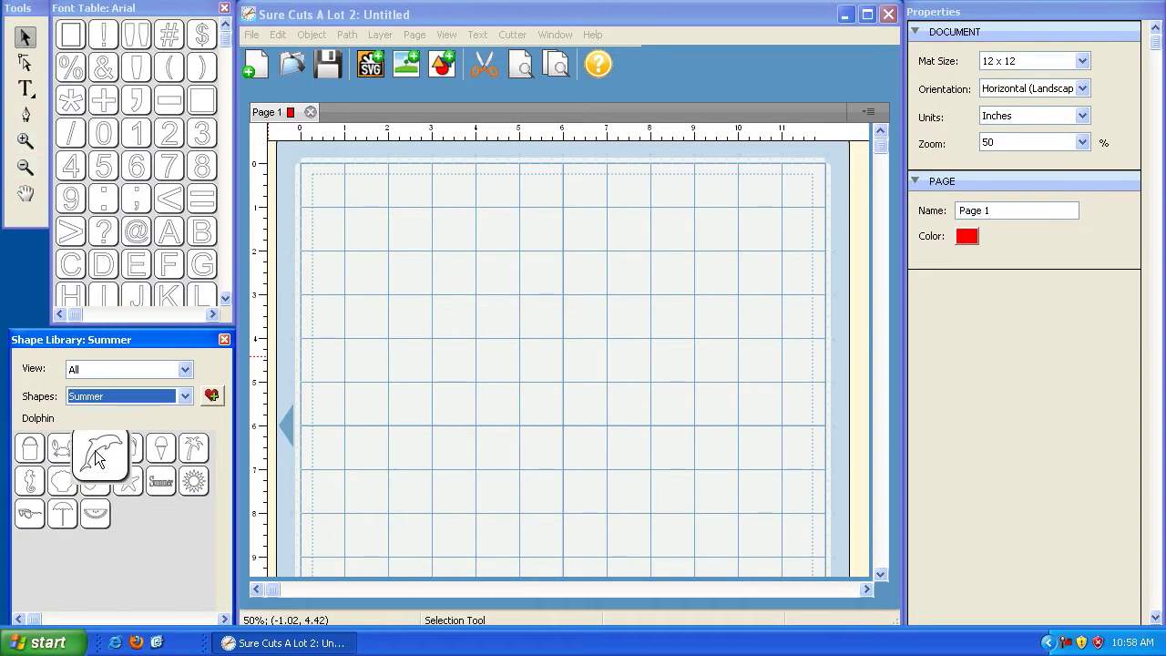
left_click(94, 450)
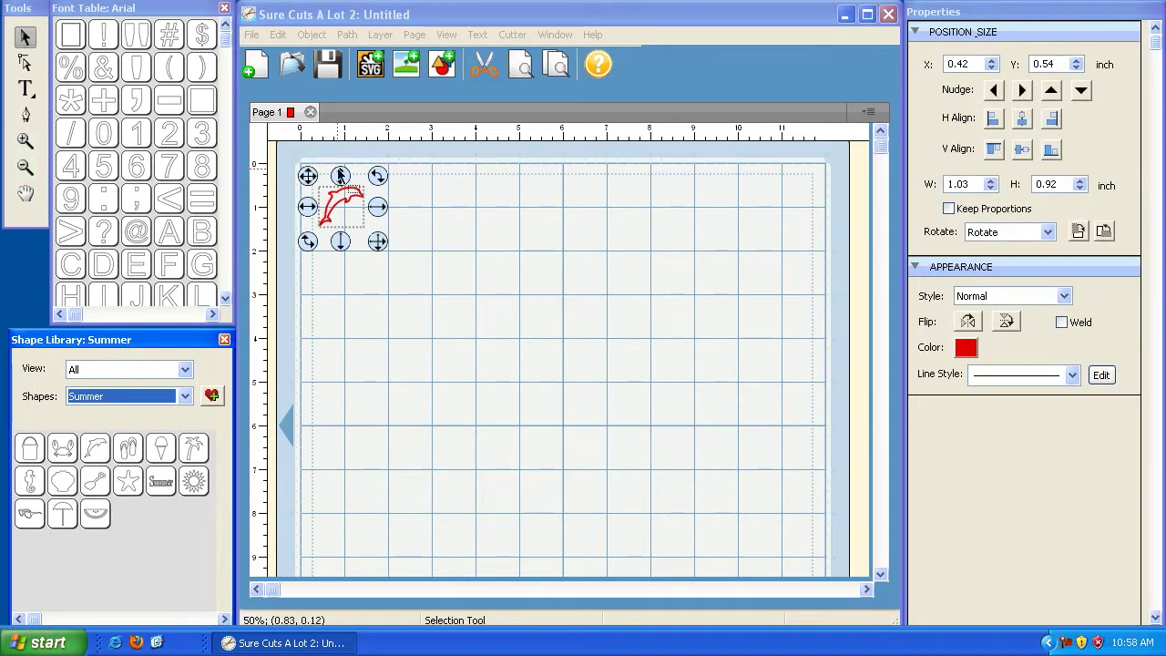
- Move the dolphin and scale it to about 5.42 x 4.84 inches
left_click_drag(310, 181, 337, 211)
left_click_drag(400, 261, 589, 458)
left_click_drag(601, 240, 584, 175)
left_click(185, 397)
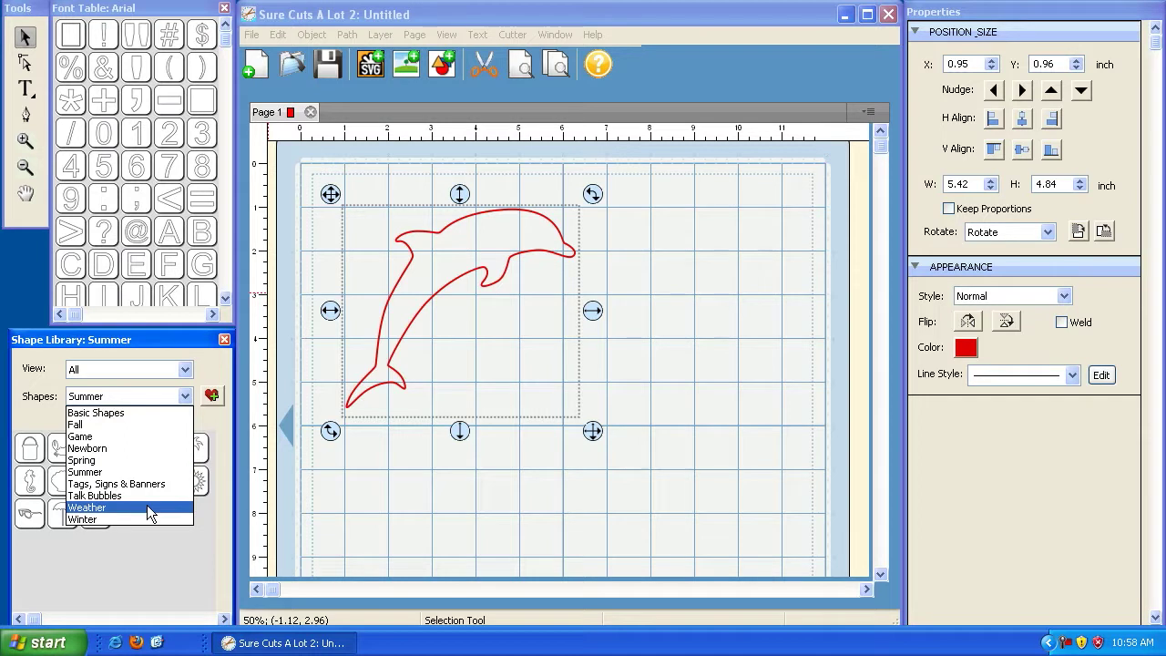
left_click(158, 343)
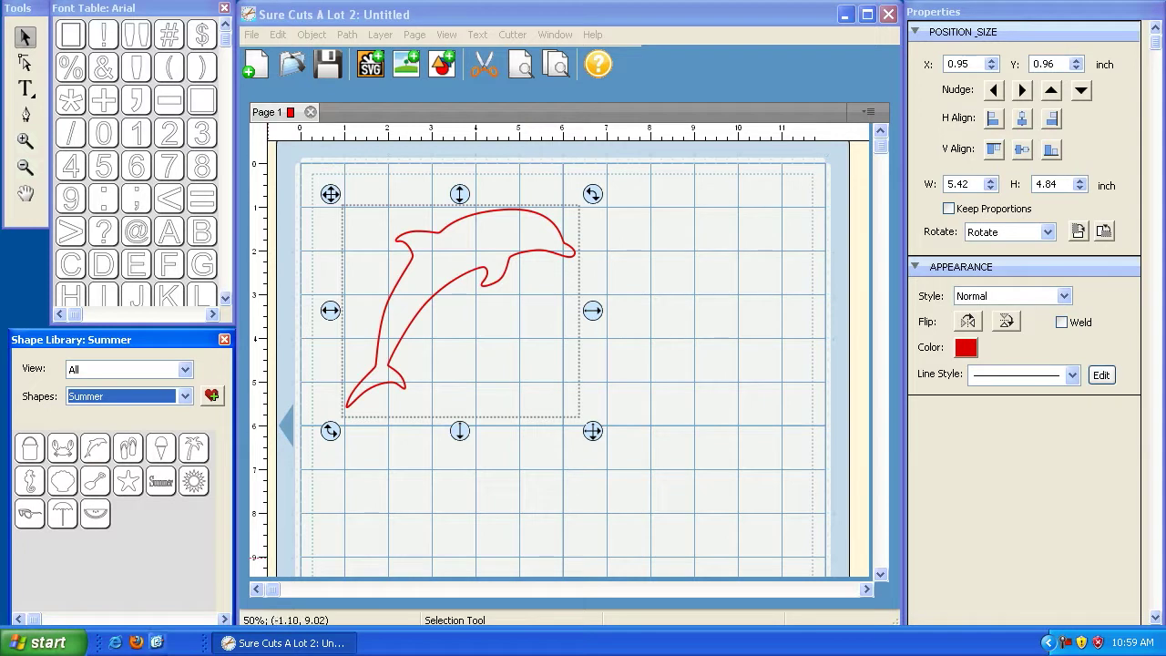
- Open Firefox and go to the Craft Edge downloads page
left_click(136, 643)
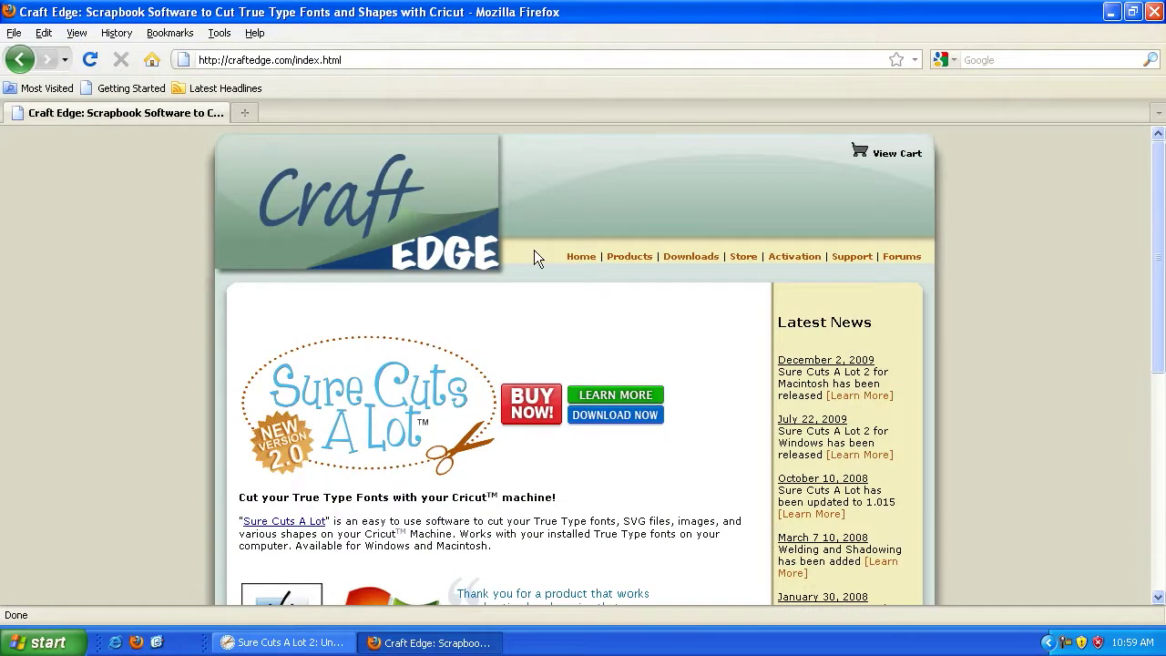
left_click(689, 258)
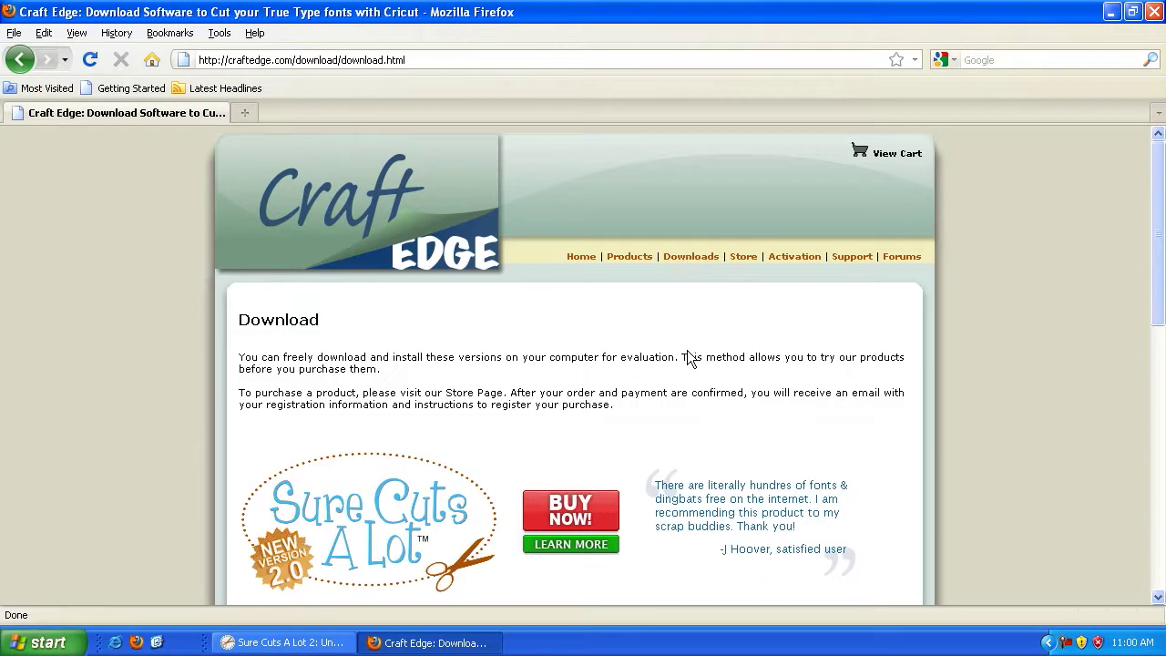
scroll(688, 353, "down", 7)
scroll(687, 349, "down", 2)
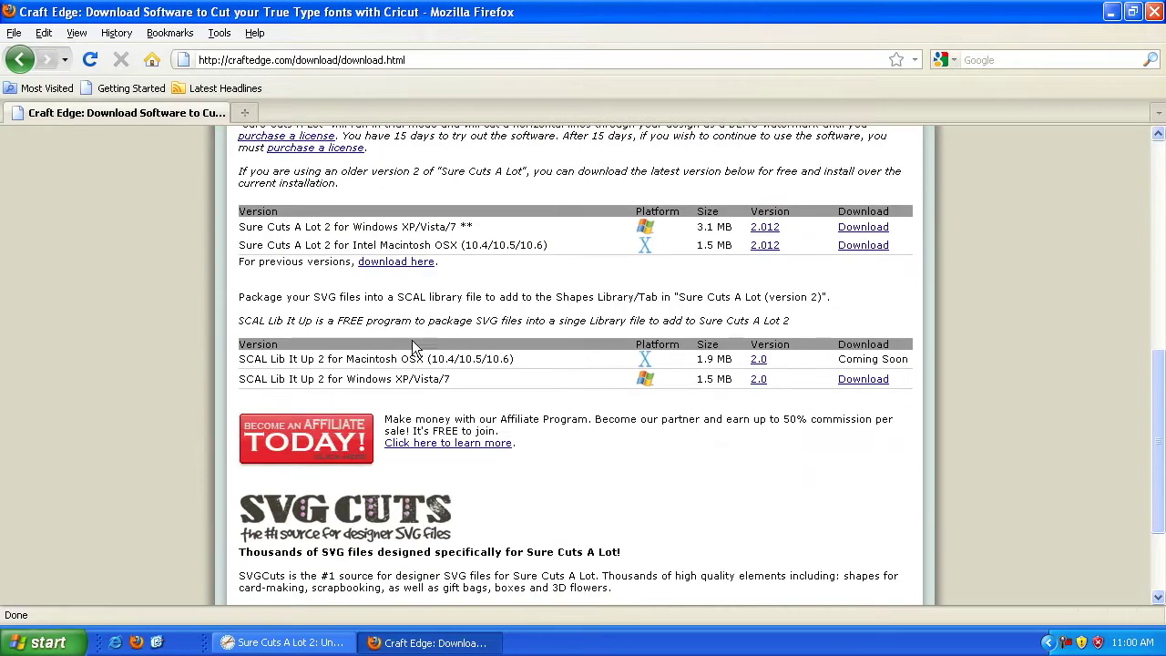
- Download the SCAL Lib It Up 2 Windows installer and save it to the Desktop
left_click(860, 383)
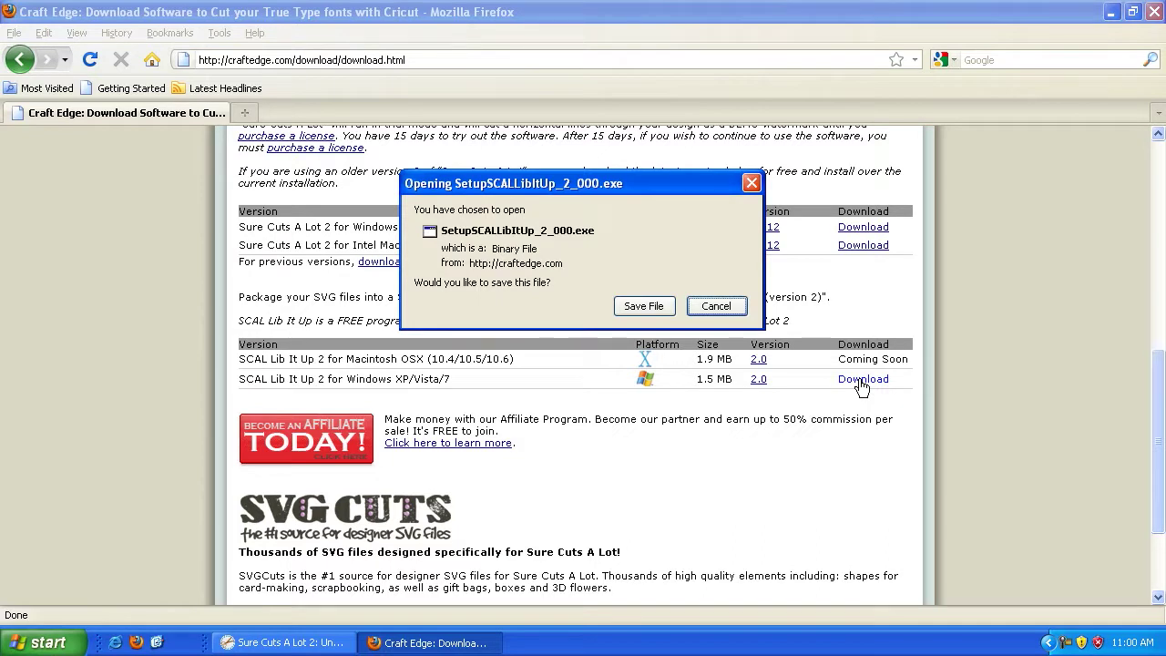
left_click(644, 308)
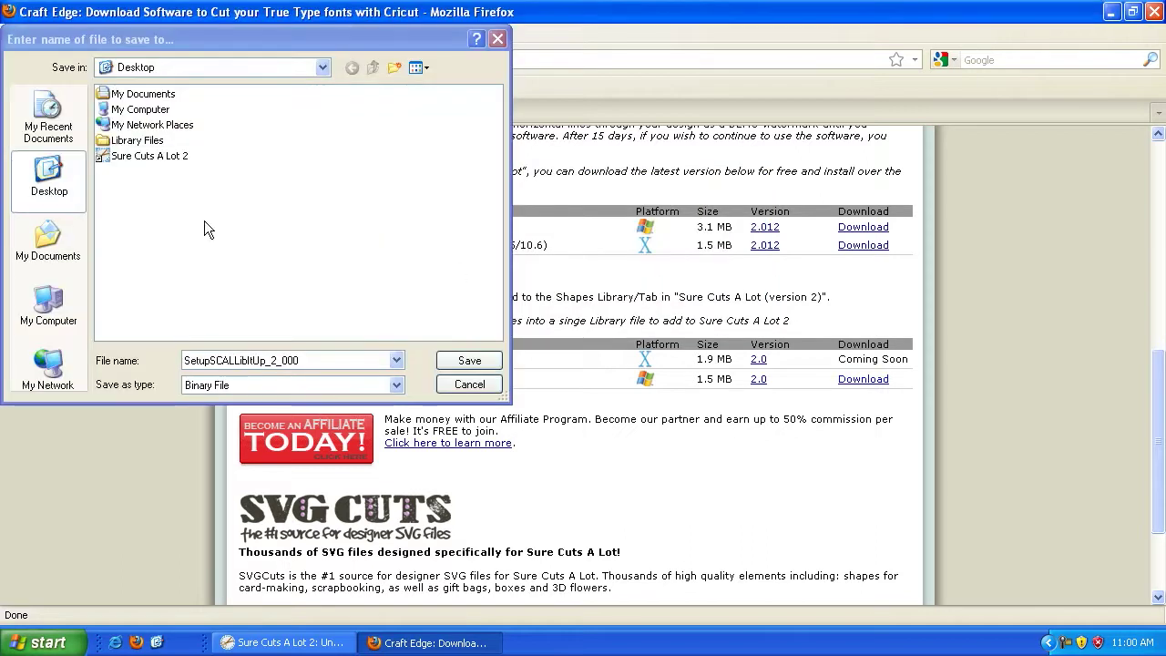
left_click(52, 193)
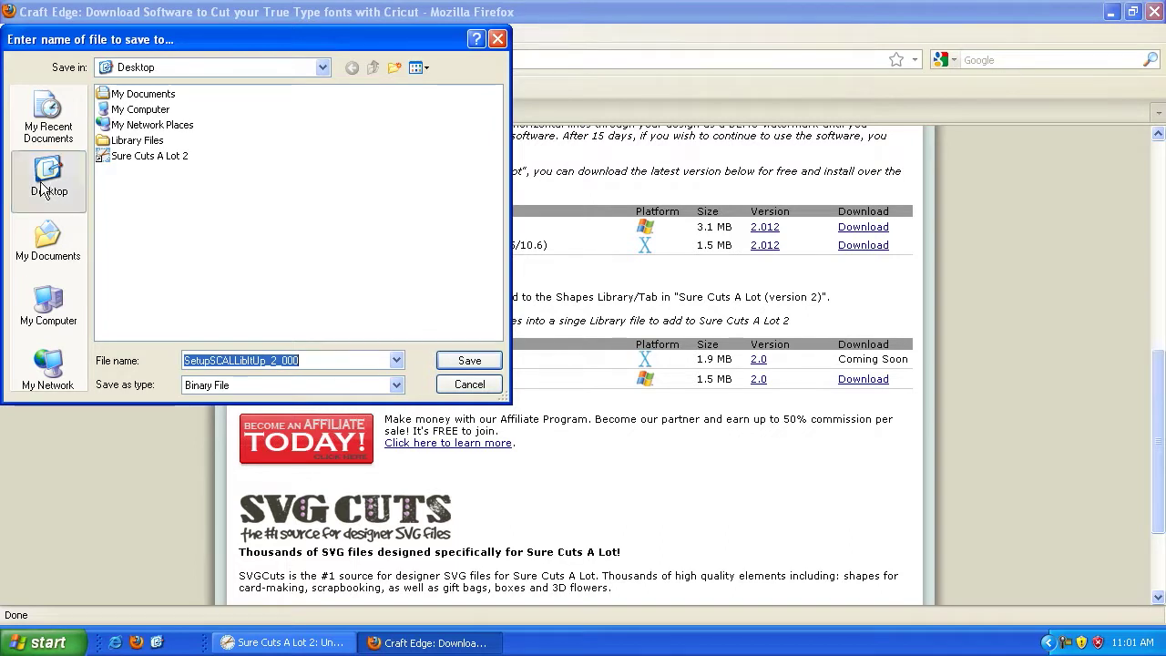
left_click(469, 362)
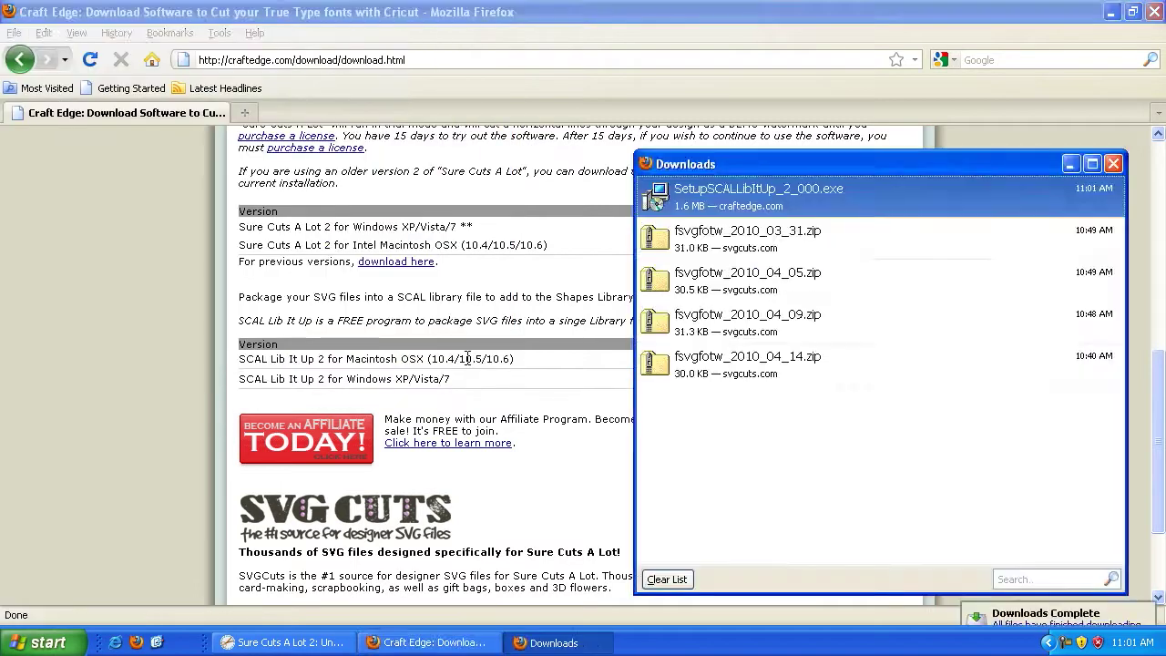
left_click(1149, 157)
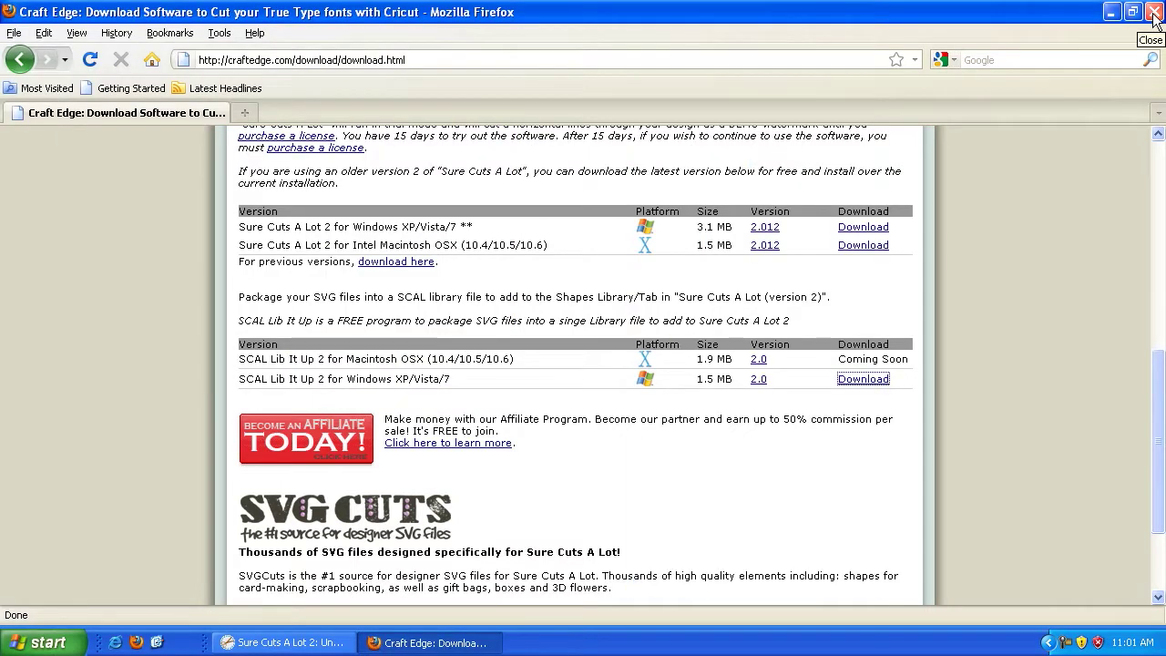
- Close Firefox, run the installer from the Desktop and accept the licence agreement
left_click(1153, 17)
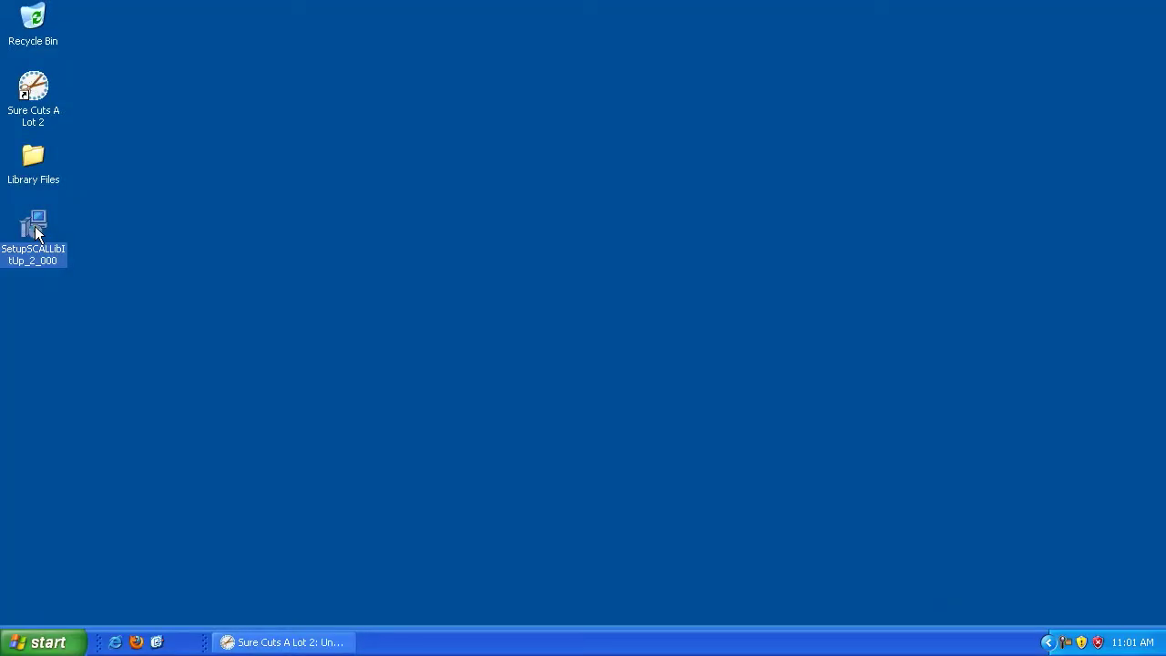
double_click(37, 230)
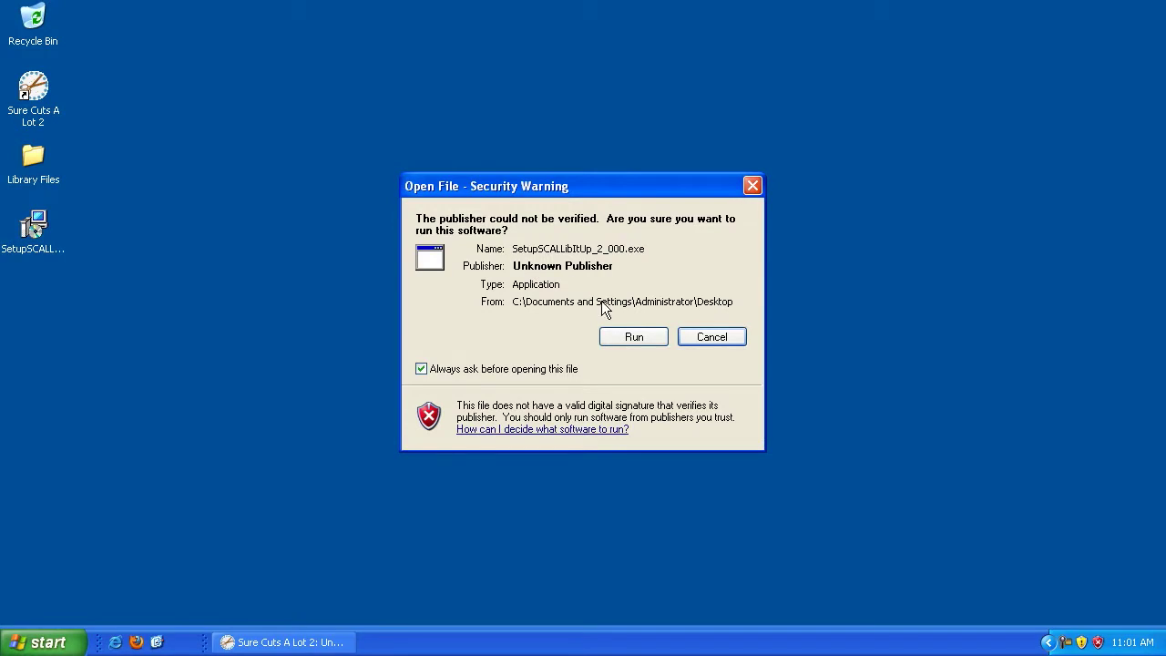
left_click(629, 338)
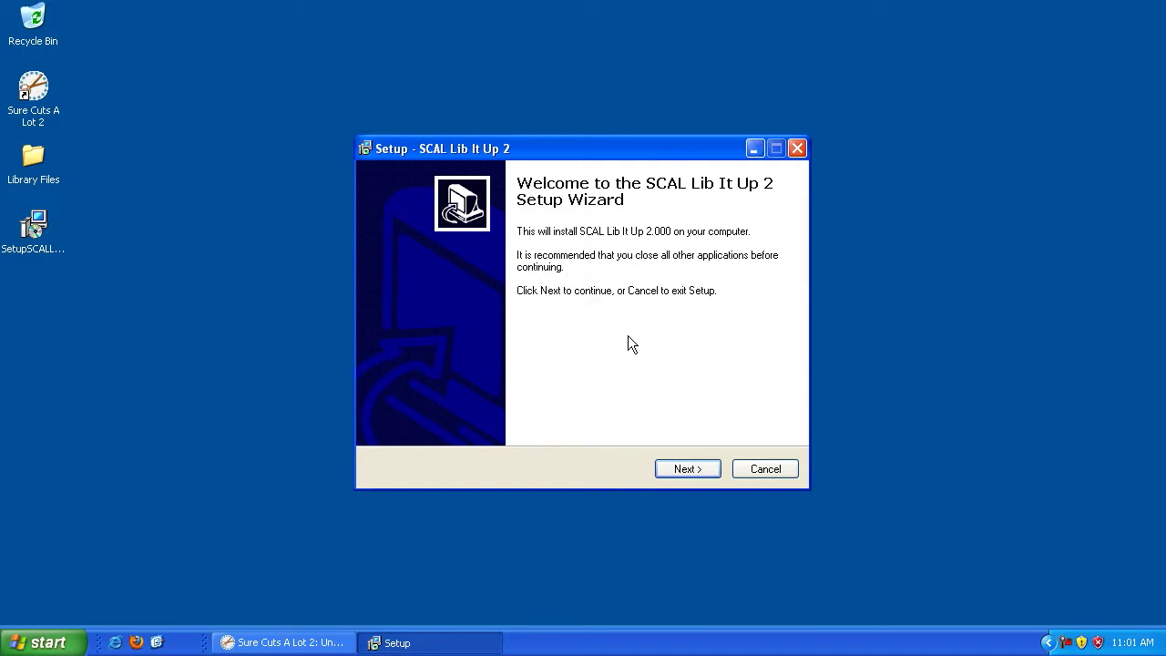
left_click(685, 467)
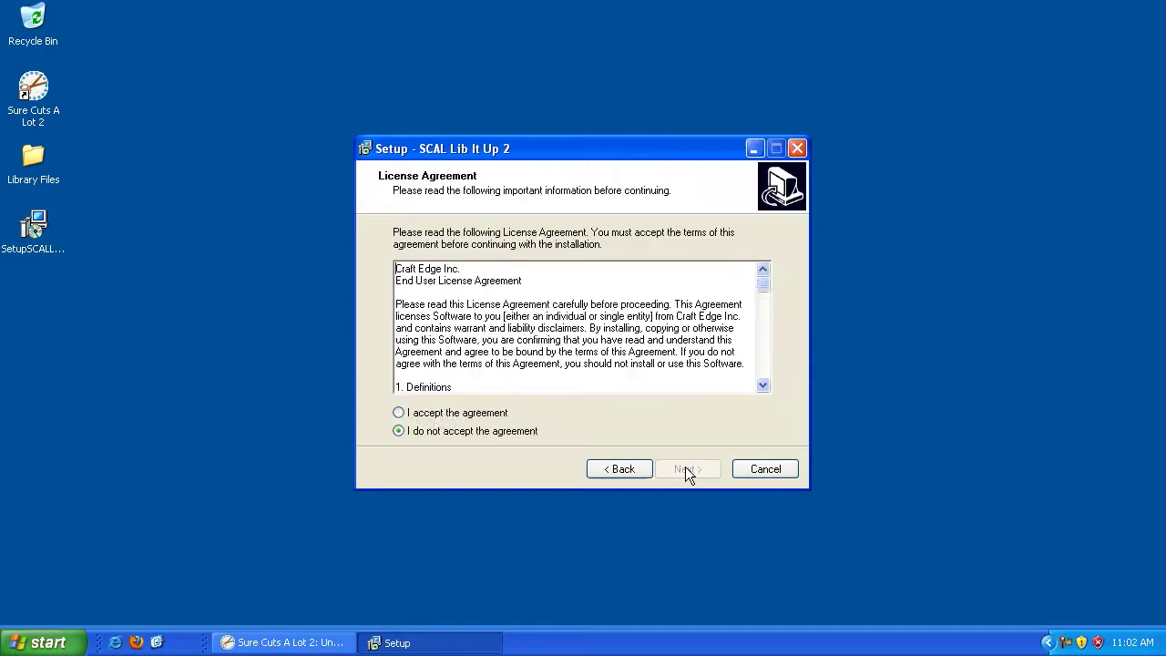
left_click(463, 420)
- Keep the default install folder, add a desktop icon and start installing
left_click(688, 468)
left_click_drag(766, 320, 762, 293)
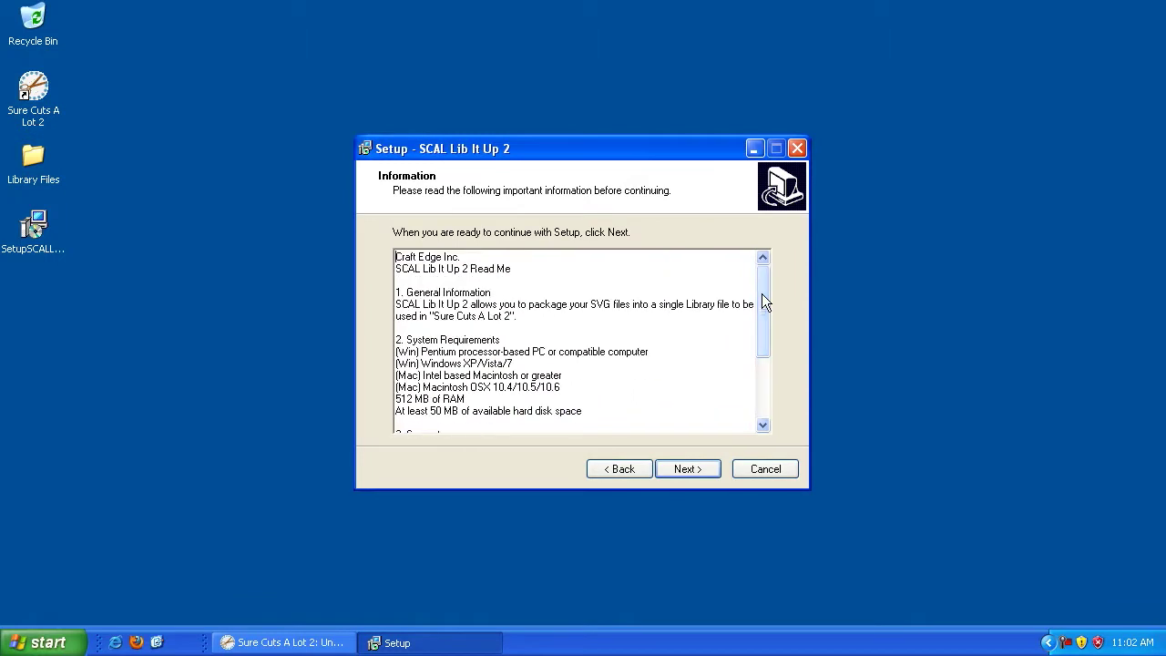
left_click(691, 469)
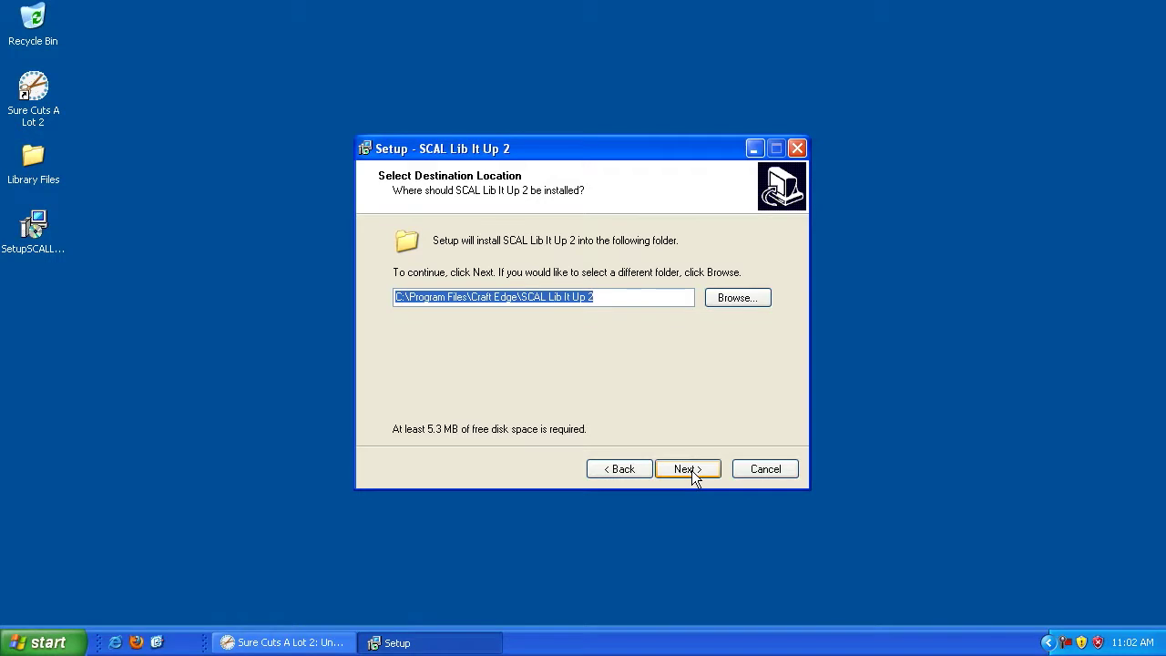
left_click(691, 470)
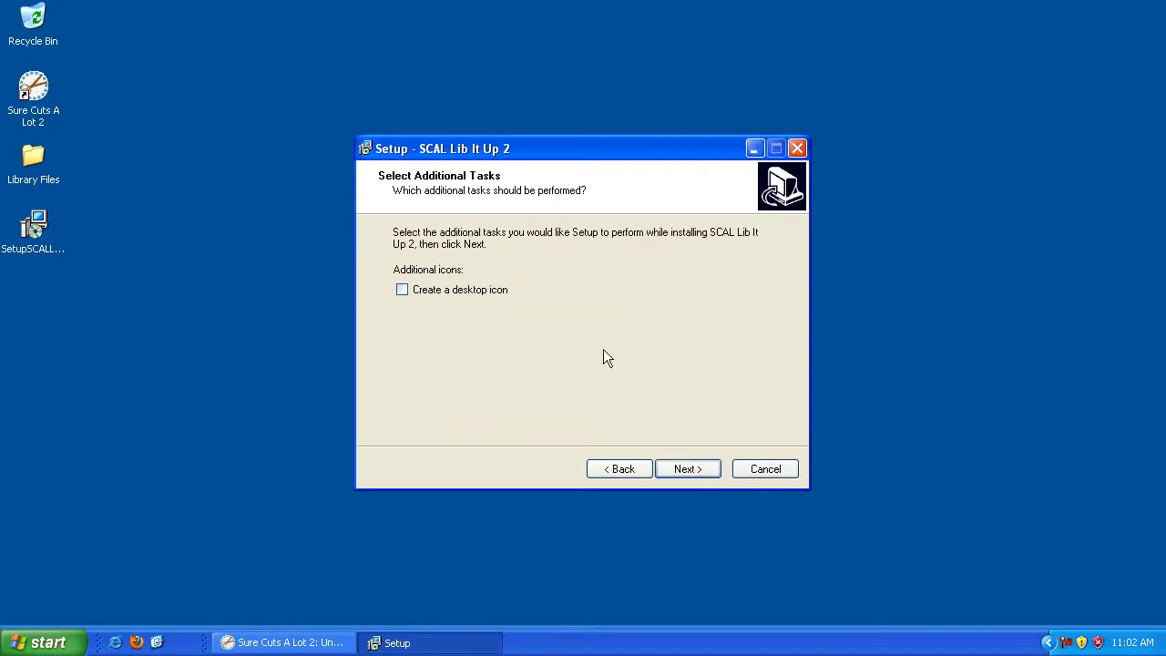
left_click(452, 291)
left_click(694, 468)
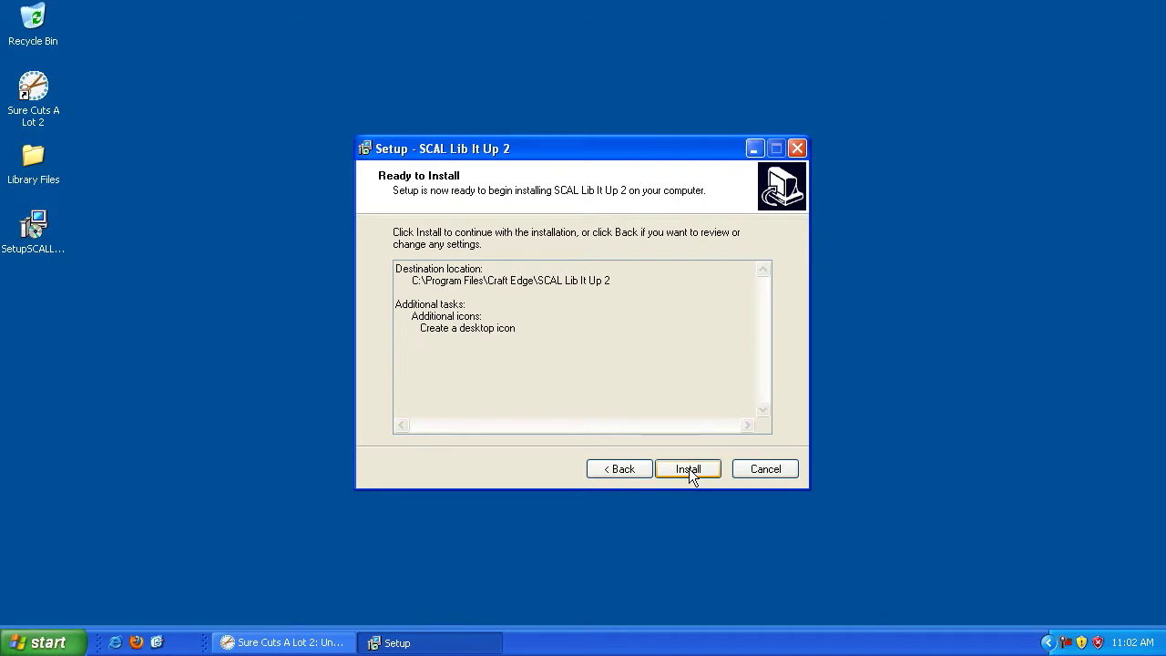
left_click(689, 468)
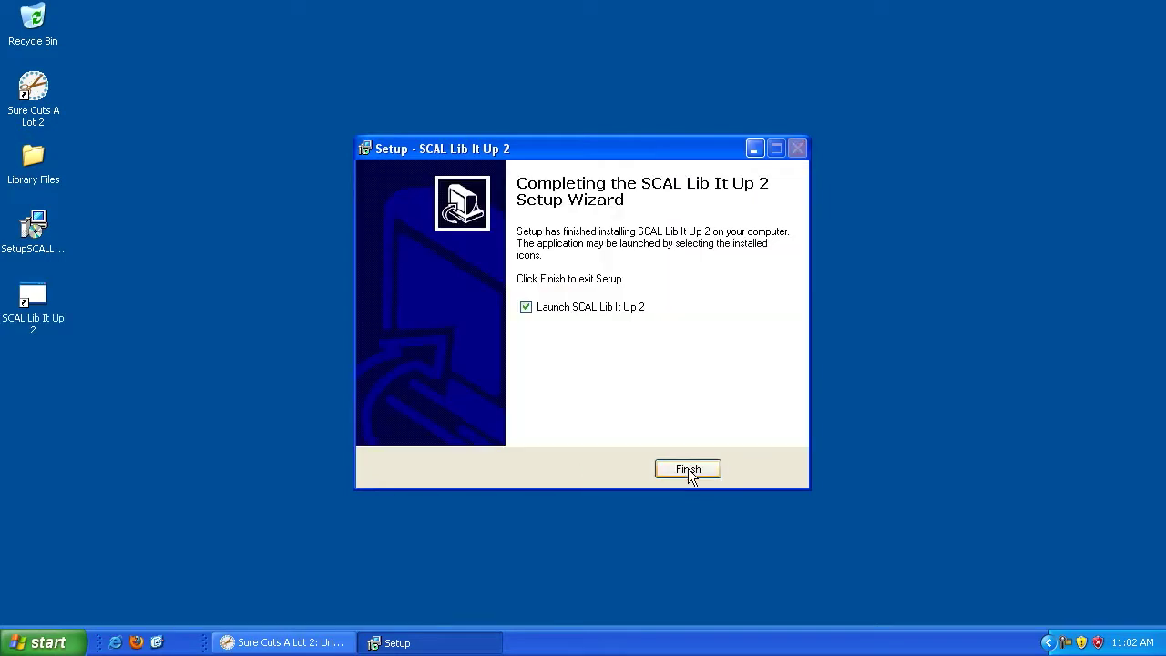
- Launch SCAL Lib It Up 2, shift its panels, and open the desktop Library Files folder
left_click(688, 471)
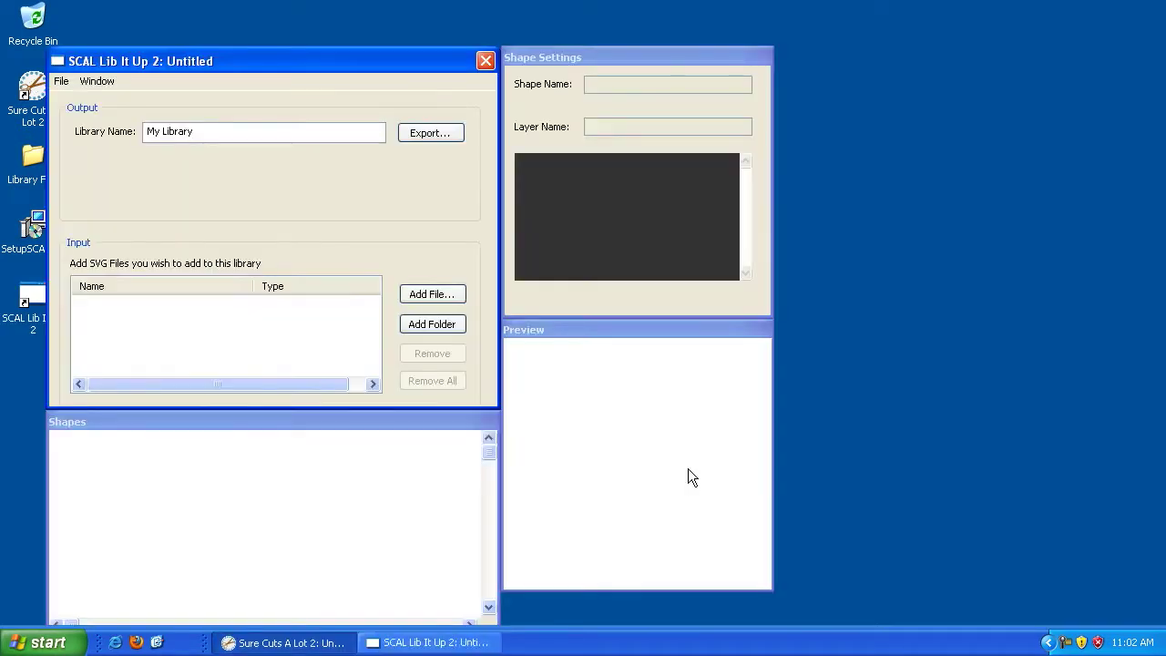
left_click_drag(409, 421, 500, 398)
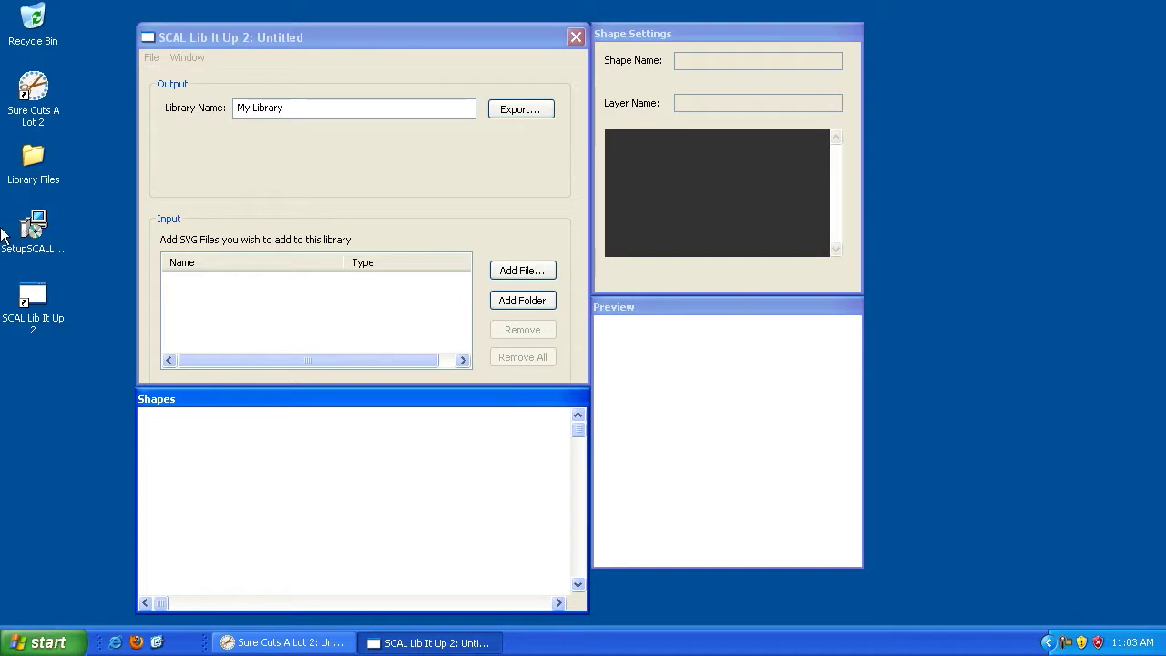
double_click(33, 155)
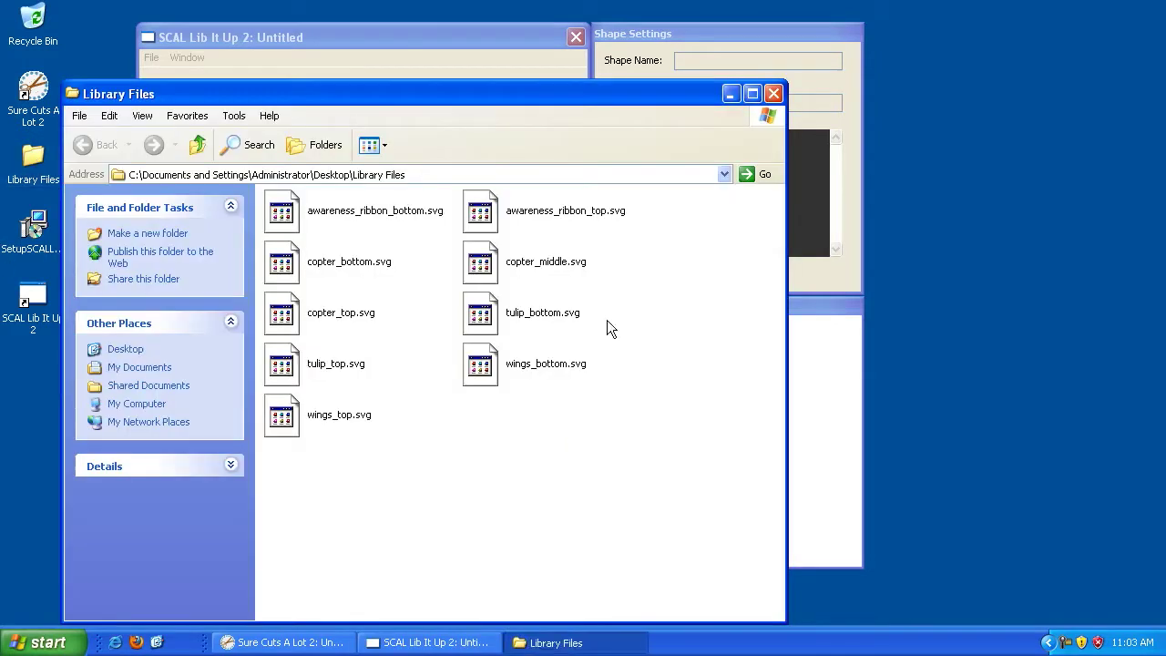
- Select and deselect the nine SVG files, then close the Library Files window
left_click_drag(645, 498, 282, 212)
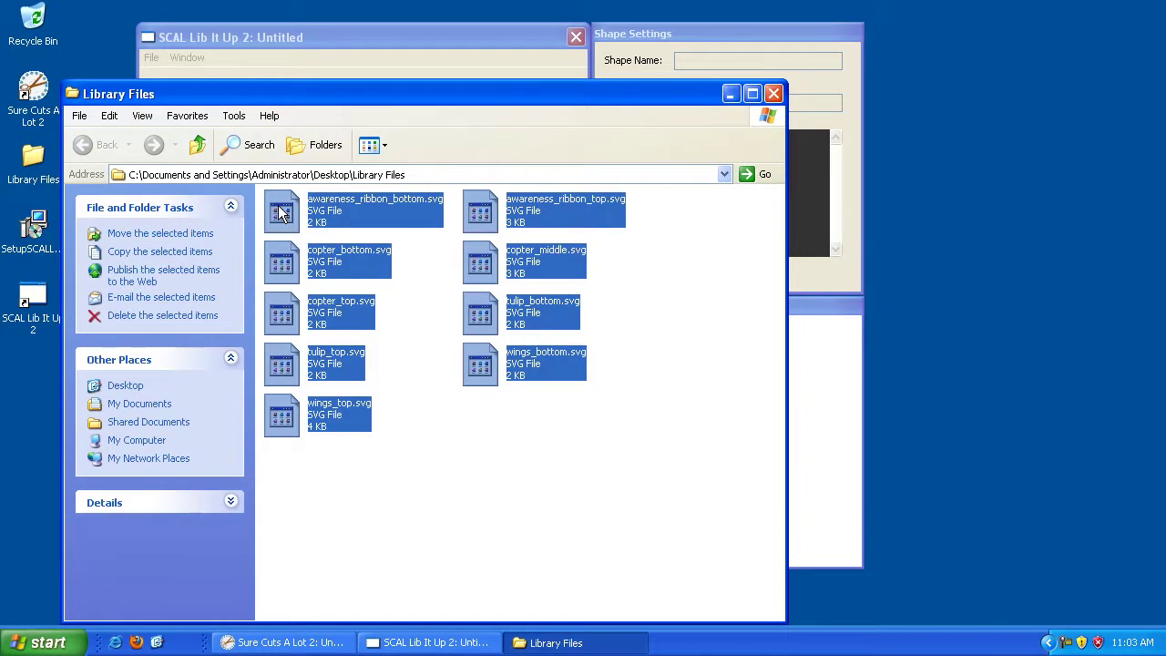
left_click(588, 505)
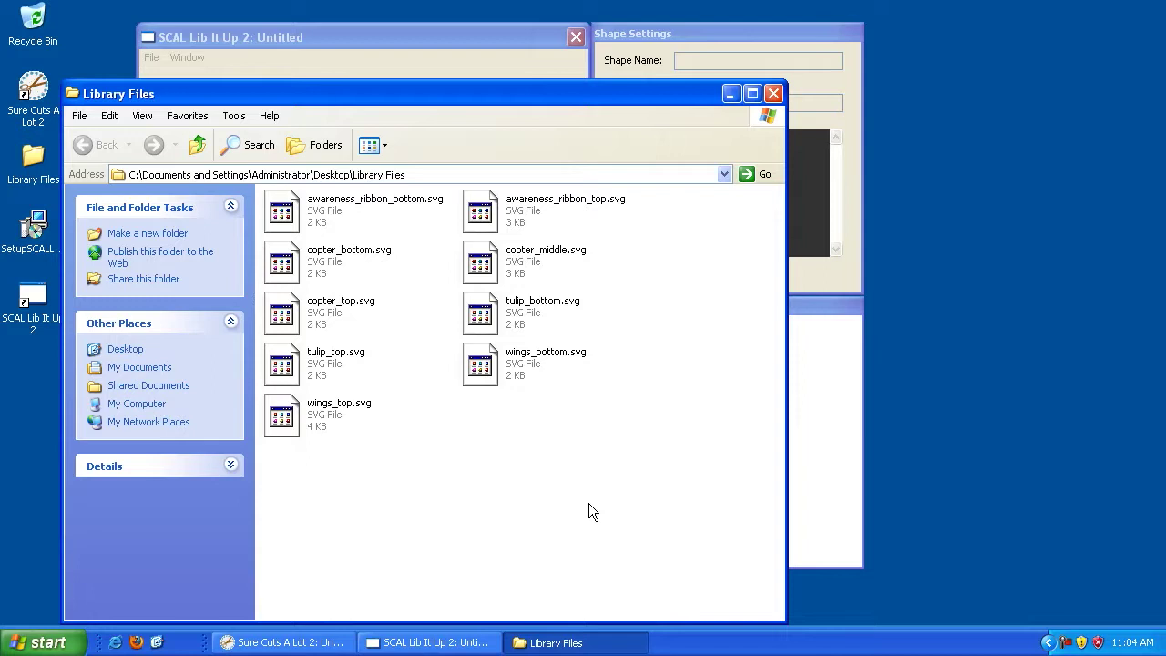
key("alt+F4")
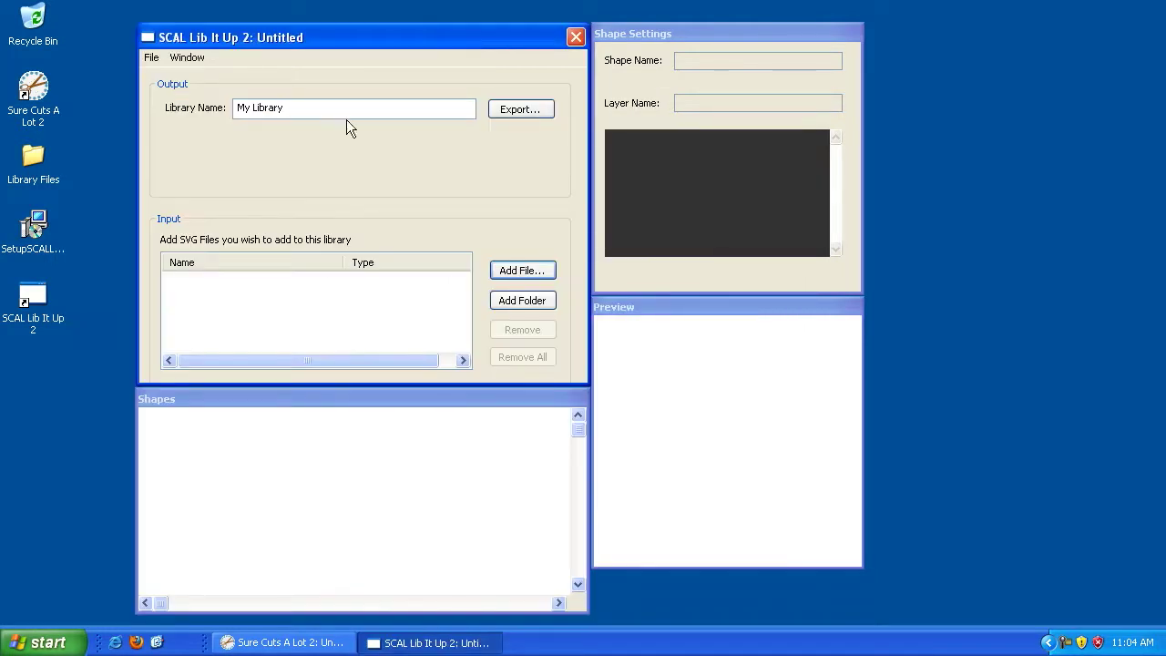
- Replace the library name 'My Library' with 'My Favorites'
left_click_drag(361, 110, 136, 95)
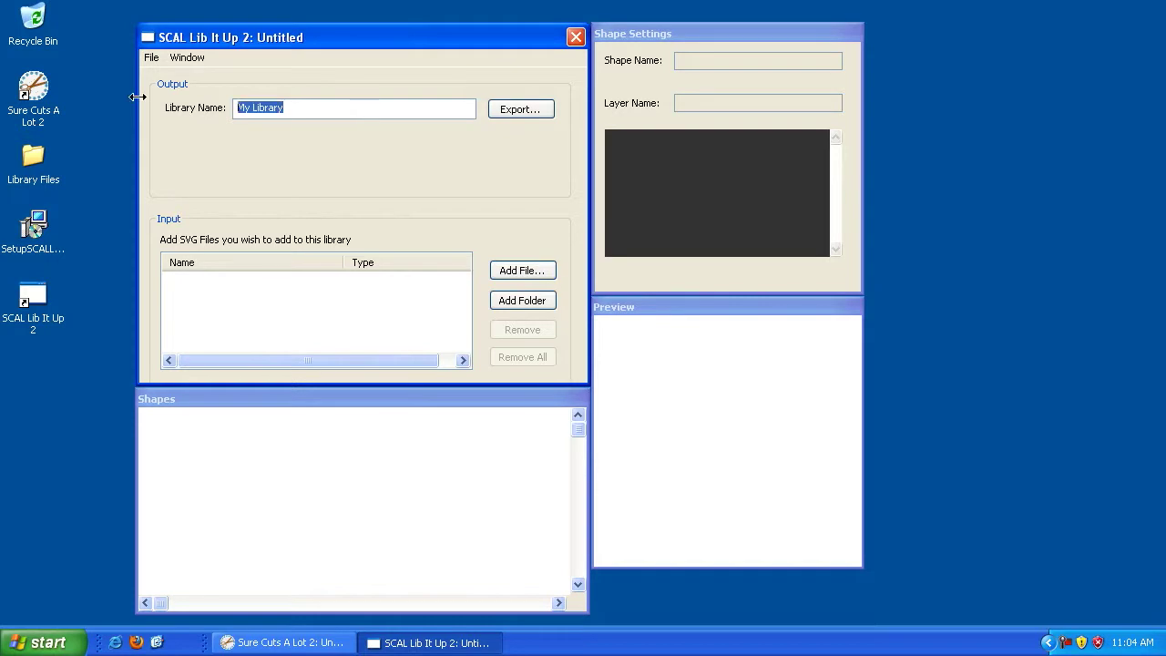
type("My F")
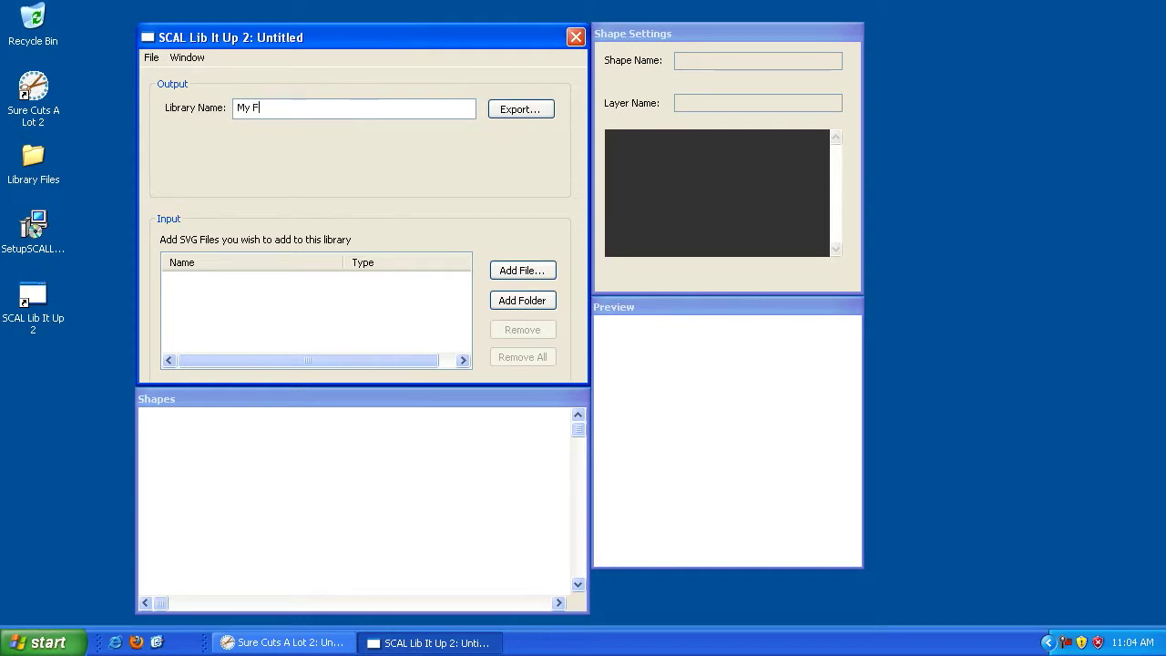
type("avorites")
- Import every SVG in the Library Files folder using Add Folder
left_click(531, 308)
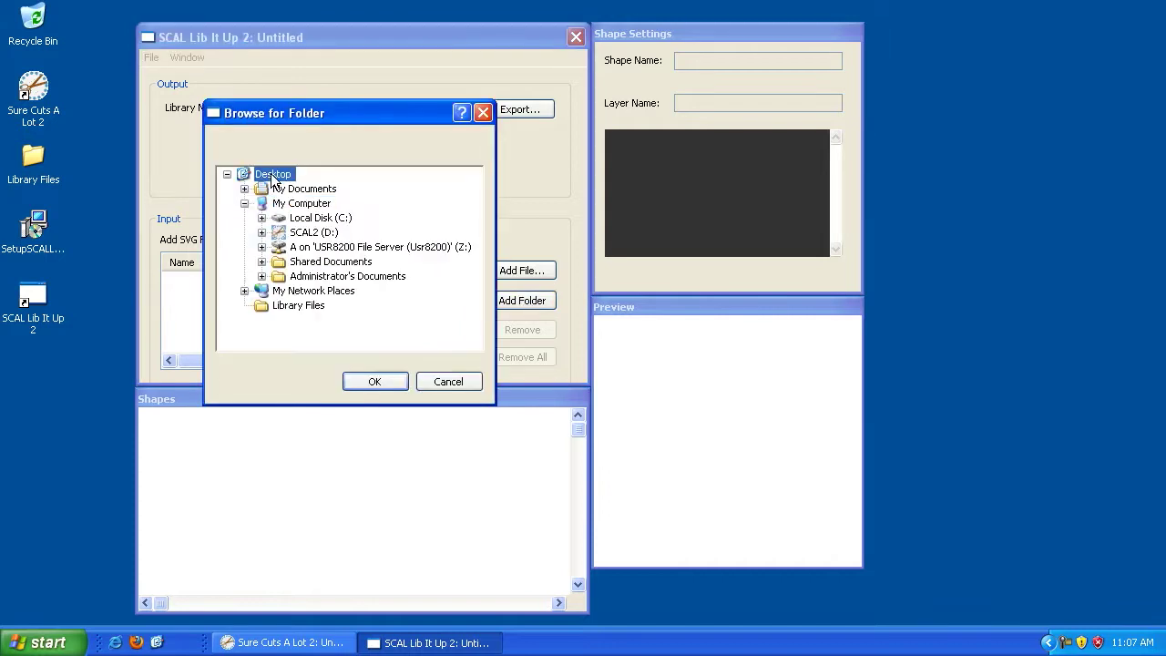
left_click(302, 305)
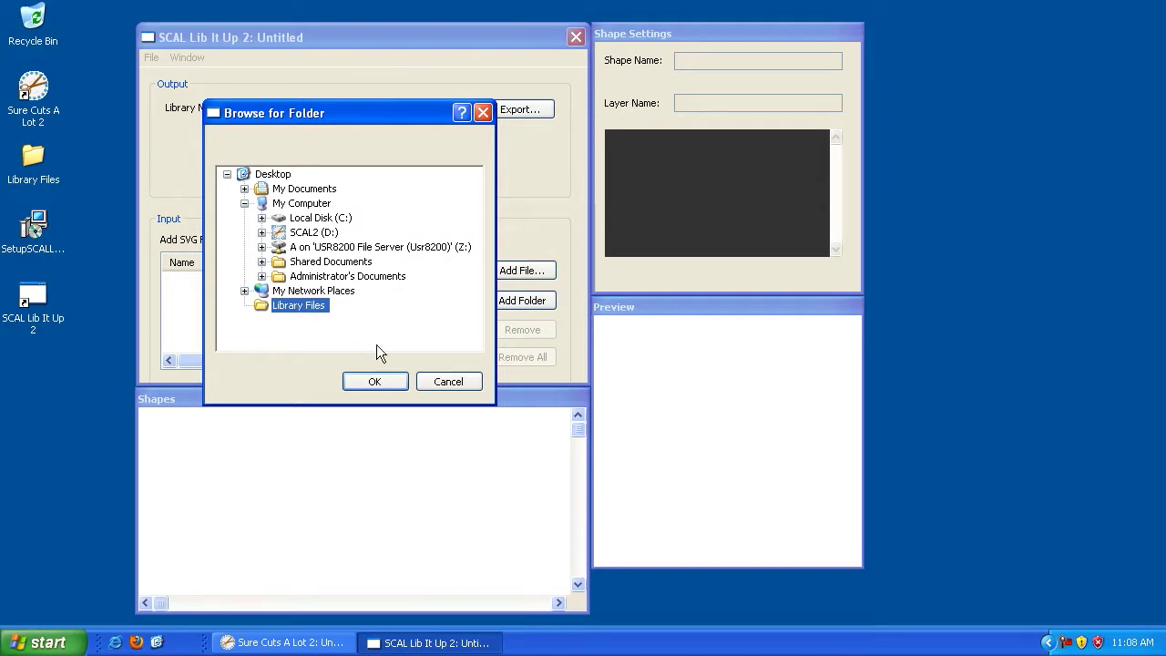
left_click(380, 379)
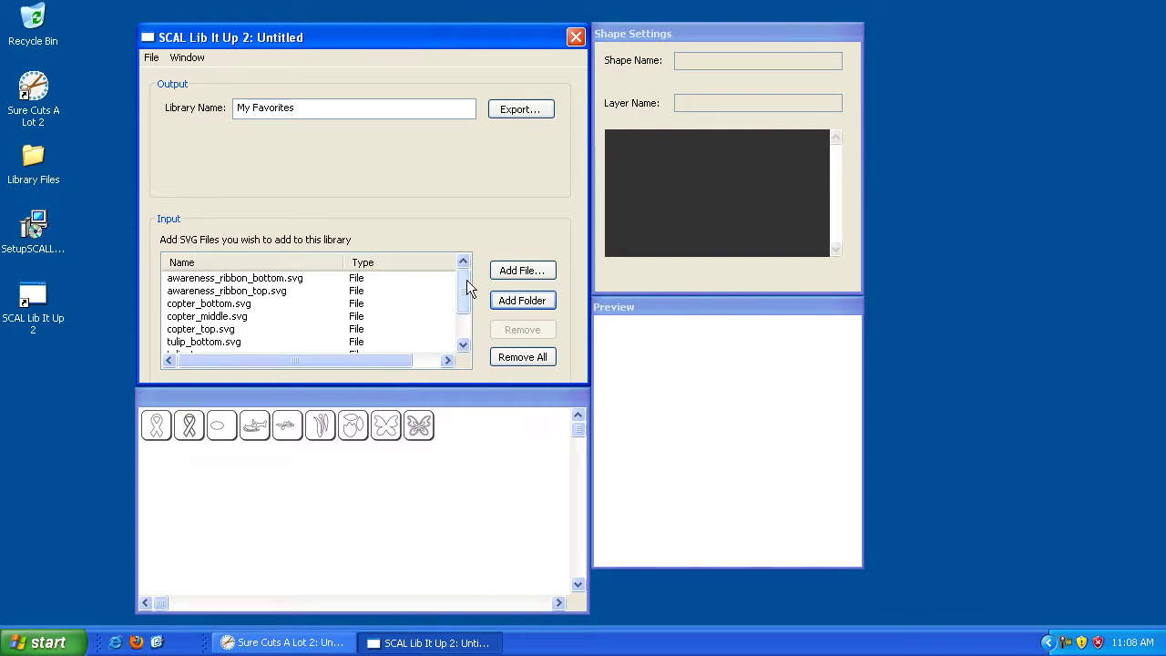
- Preview each file in the input list, from awareness_ribbon_bottom through wings_top
scroll(466, 286, "down", 1)
scroll(467, 286, "up", 1)
left_click(221, 279)
left_click(223, 290)
left_click(226, 304)
left_click(239, 291)
left_click(239, 278)
left_click(239, 291)
left_click(235, 303)
left_click(232, 316)
left_click(232, 329)
left_click(230, 342)
scroll(464, 328, "down", 1)
left_click(239, 316)
left_click(219, 328)
left_click(200, 341)
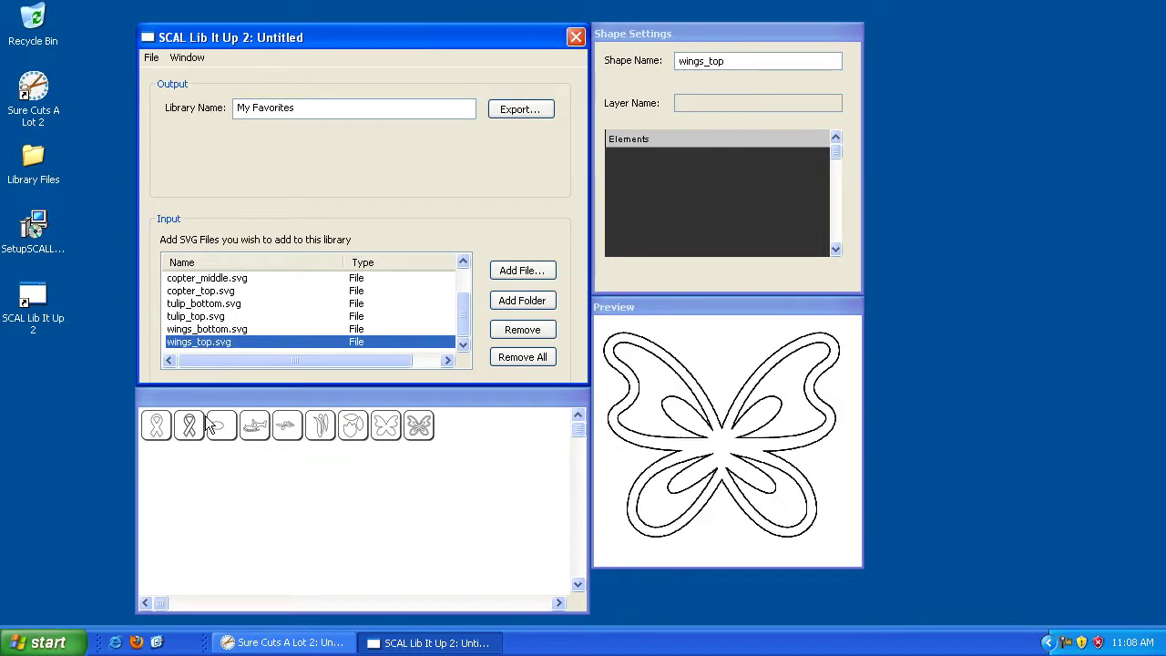
- Preview the shapes from their thumbnails, tulip_bottom back to awareness_ribbon_top
left_click(184, 439)
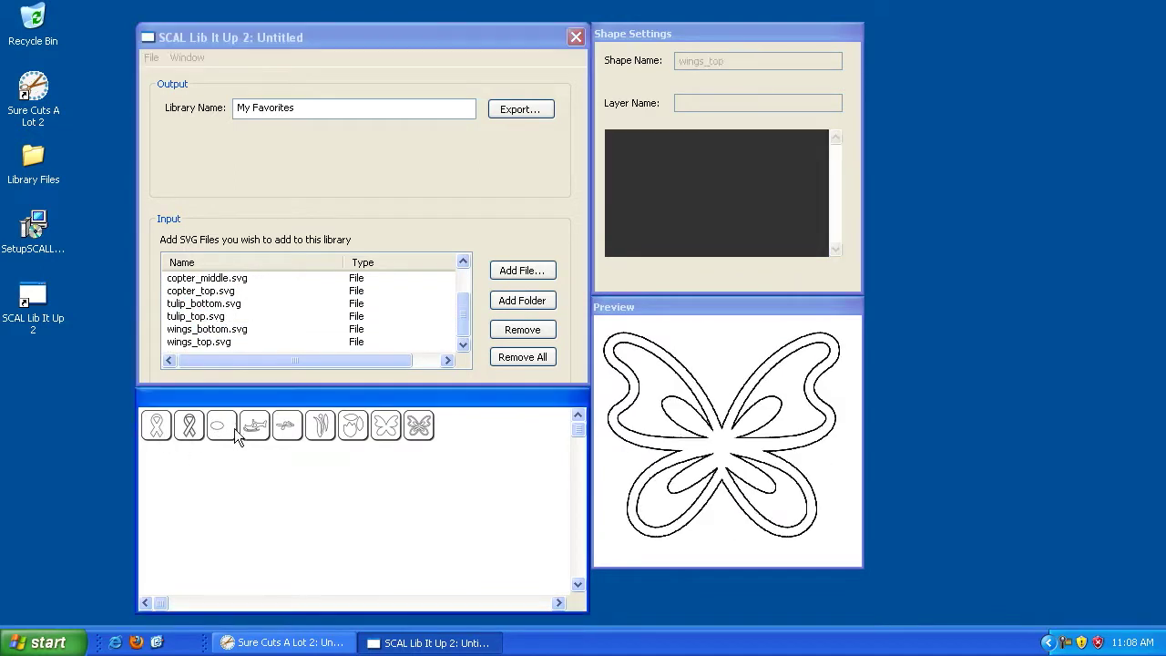
left_click(314, 429)
left_click(354, 429)
left_click(385, 428)
left_click(346, 424)
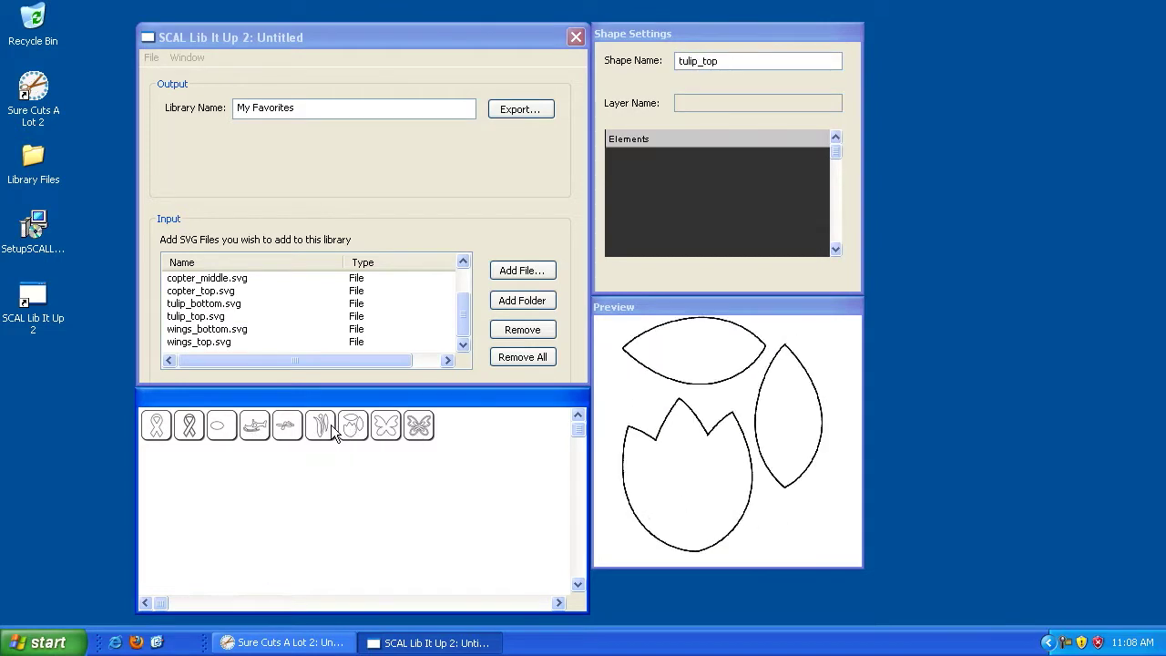
left_click(329, 424)
left_click(292, 425)
left_click(256, 426)
left_click(224, 426)
left_click(189, 426)
left_click(225, 39)
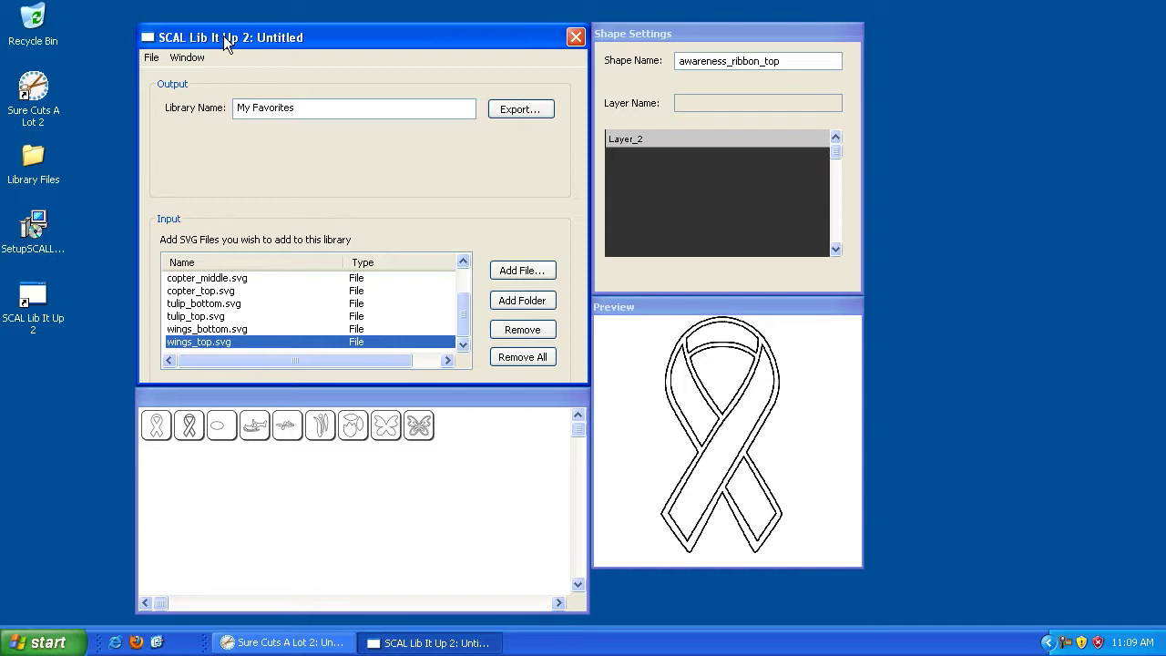
- Use Save Project As to save the project on the Desktop as 'Library Files Project'
left_click(155, 57)
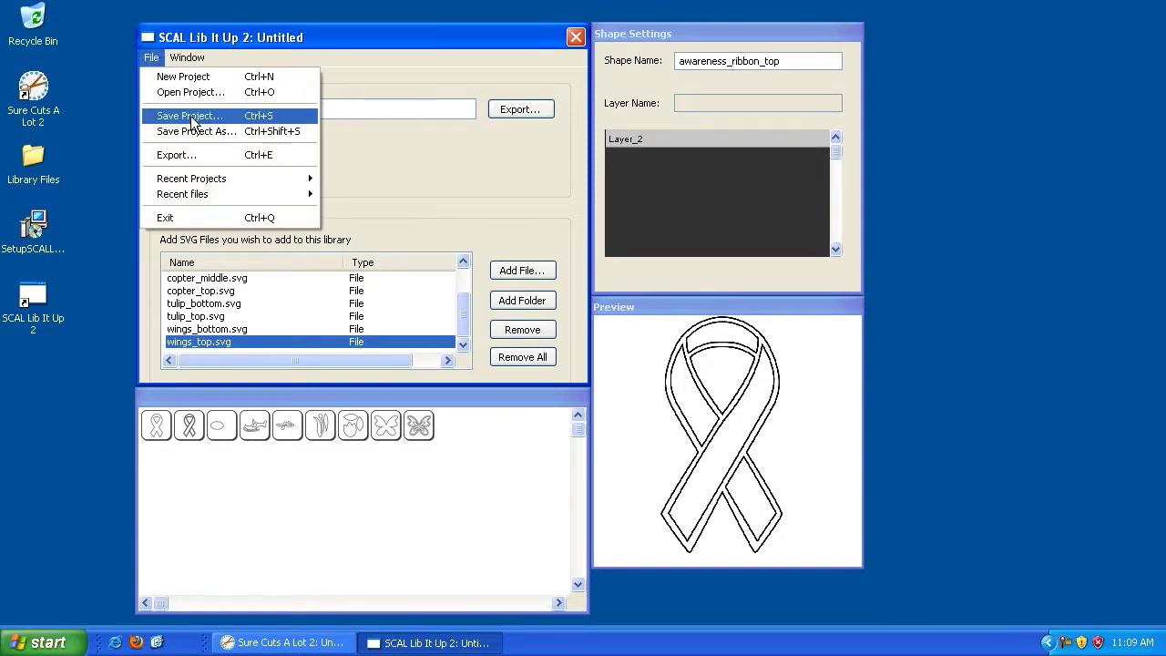
left_click(193, 132)
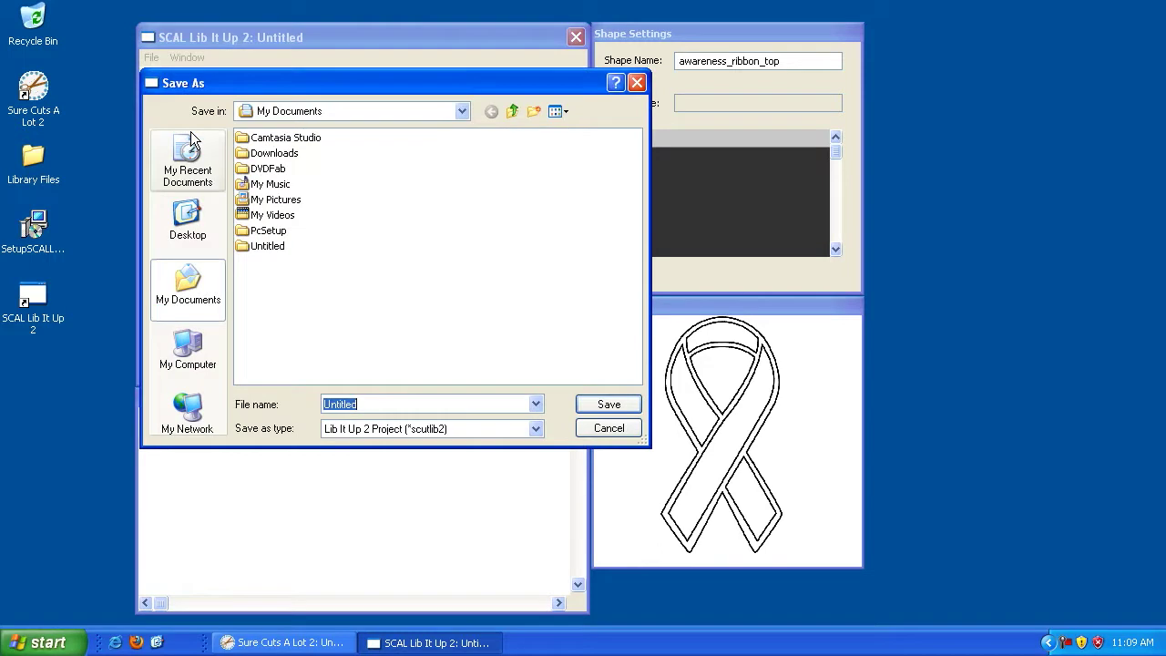
left_click(188, 227)
key("BackSpace")
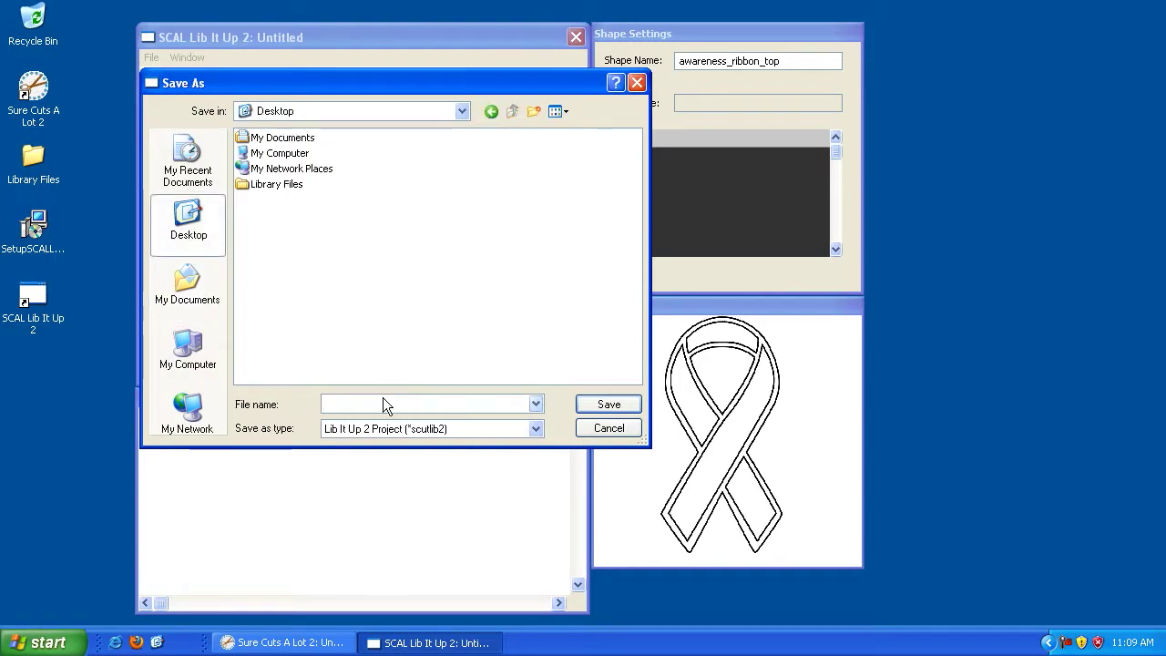
type("Library ")
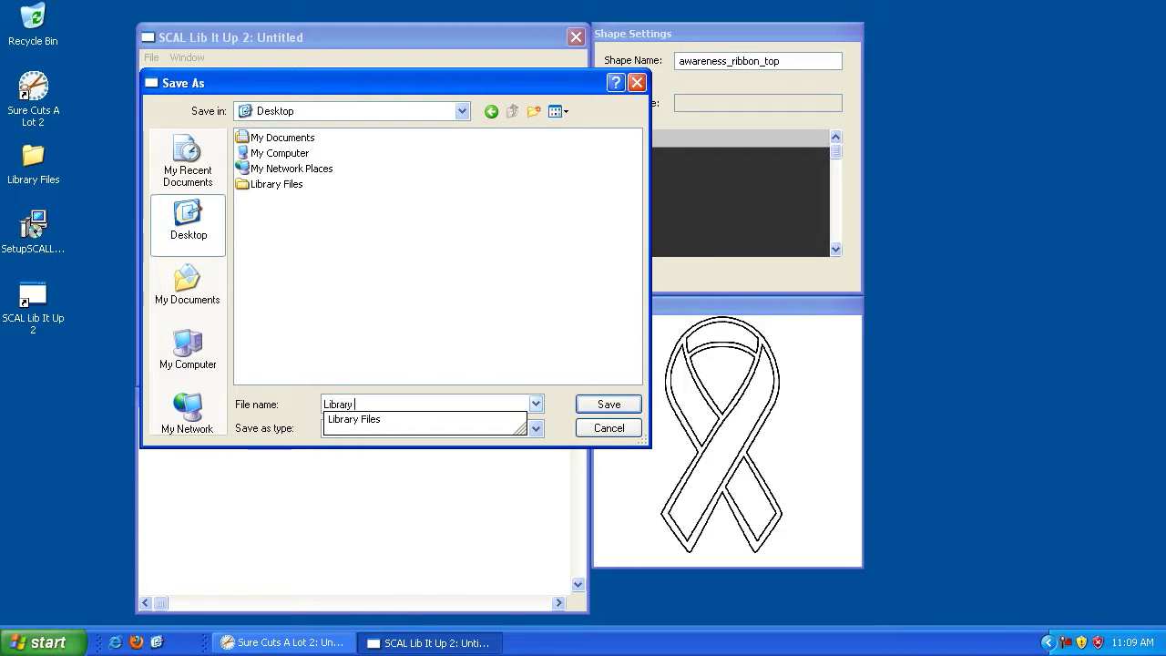
type("Files Projec")
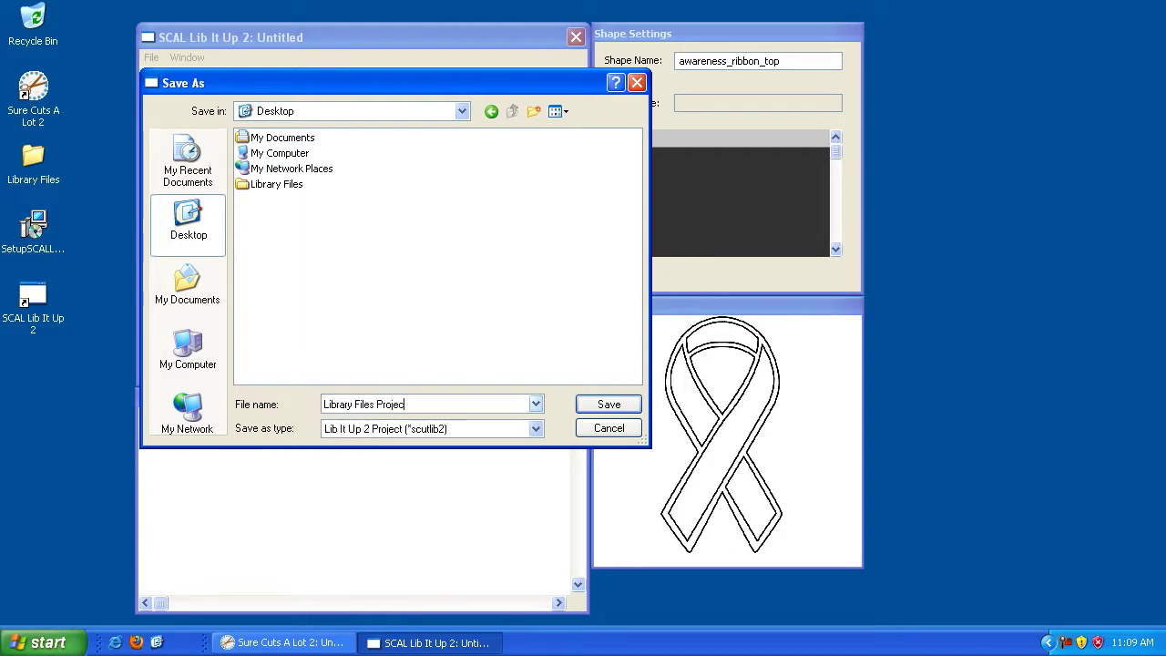
type("t")
left_click(612, 404)
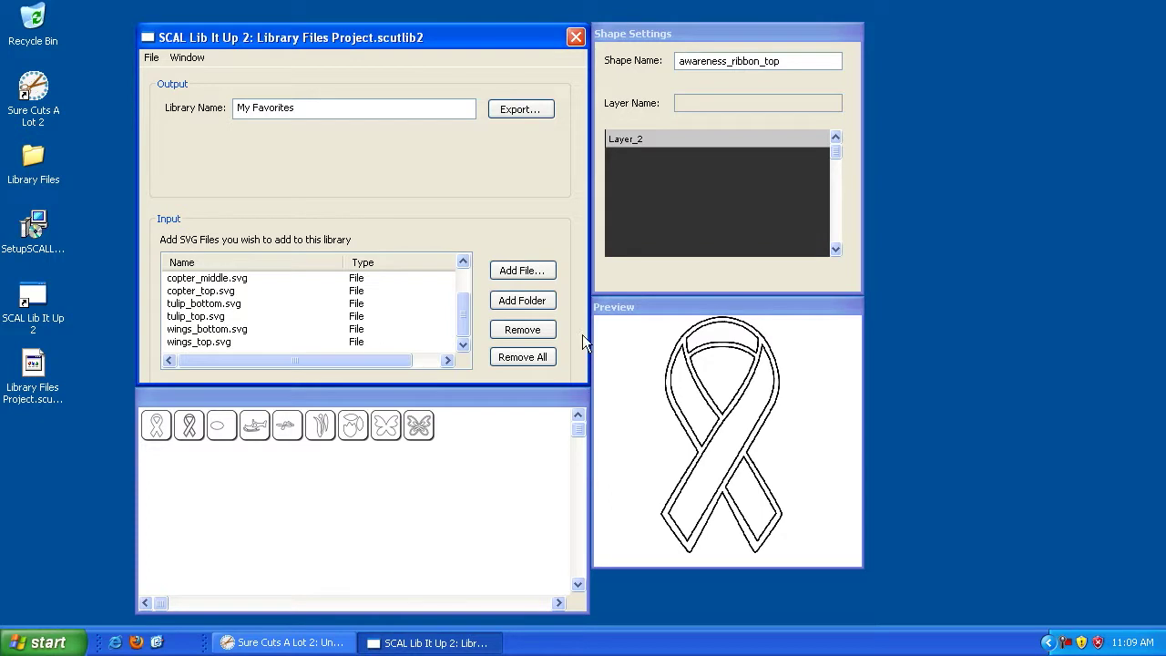
- Close SCAL Lib It Up 2 and select the saved Library Files Project.scutlib2 on the desktop
left_click(153, 58)
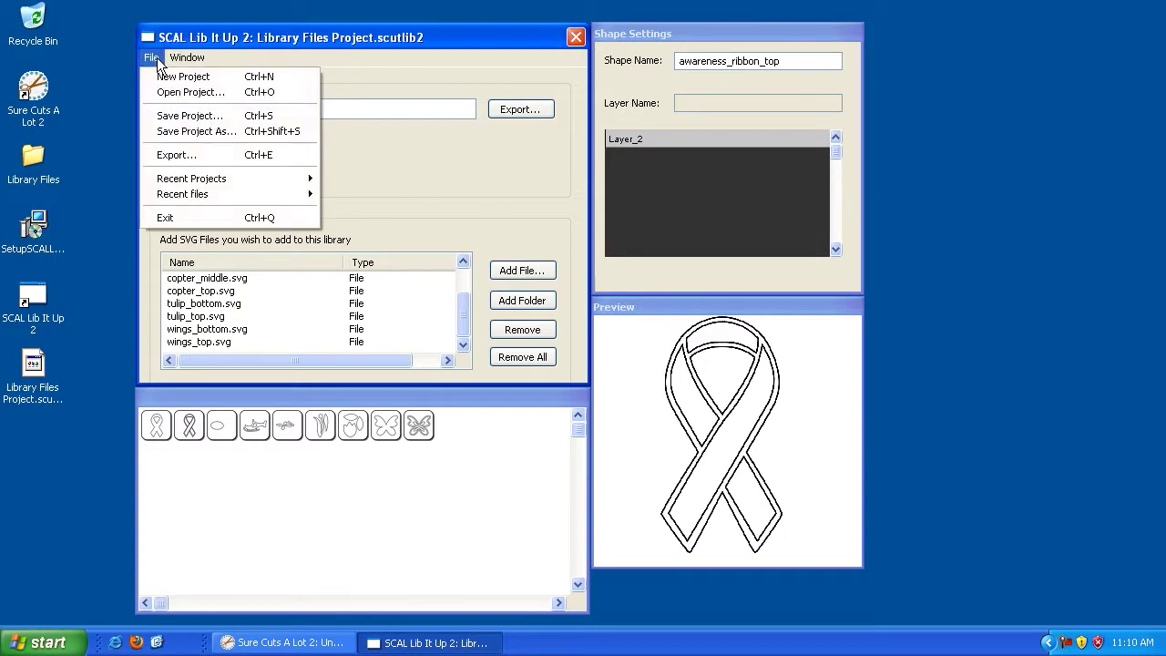
left_click(47, 359)
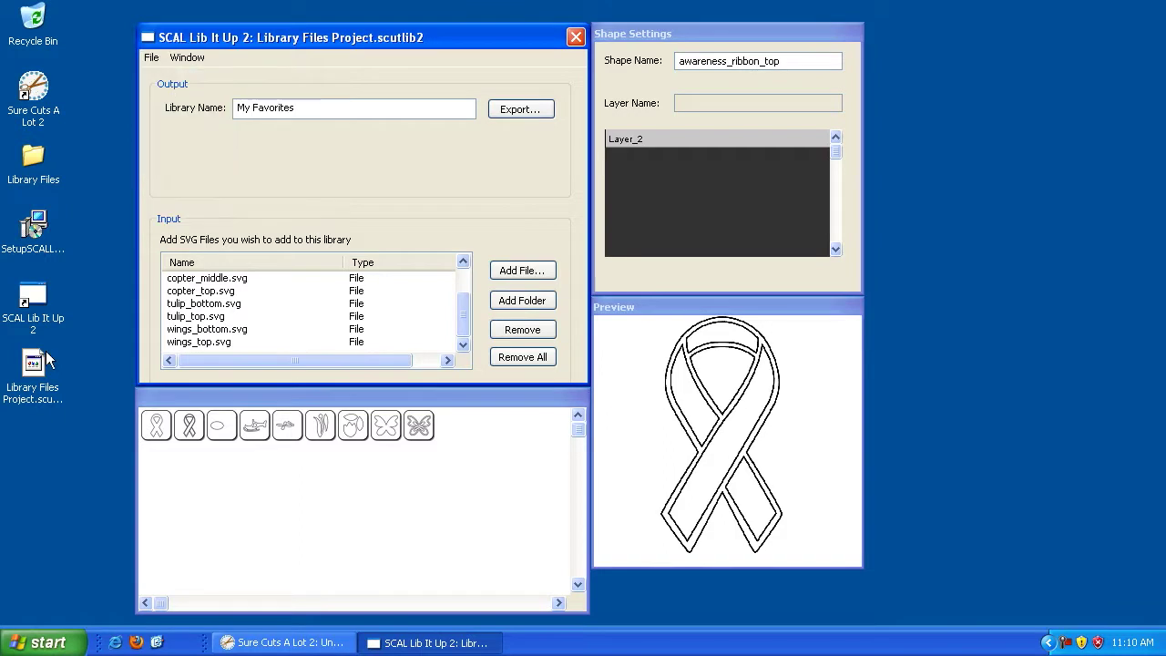
left_click(33, 375)
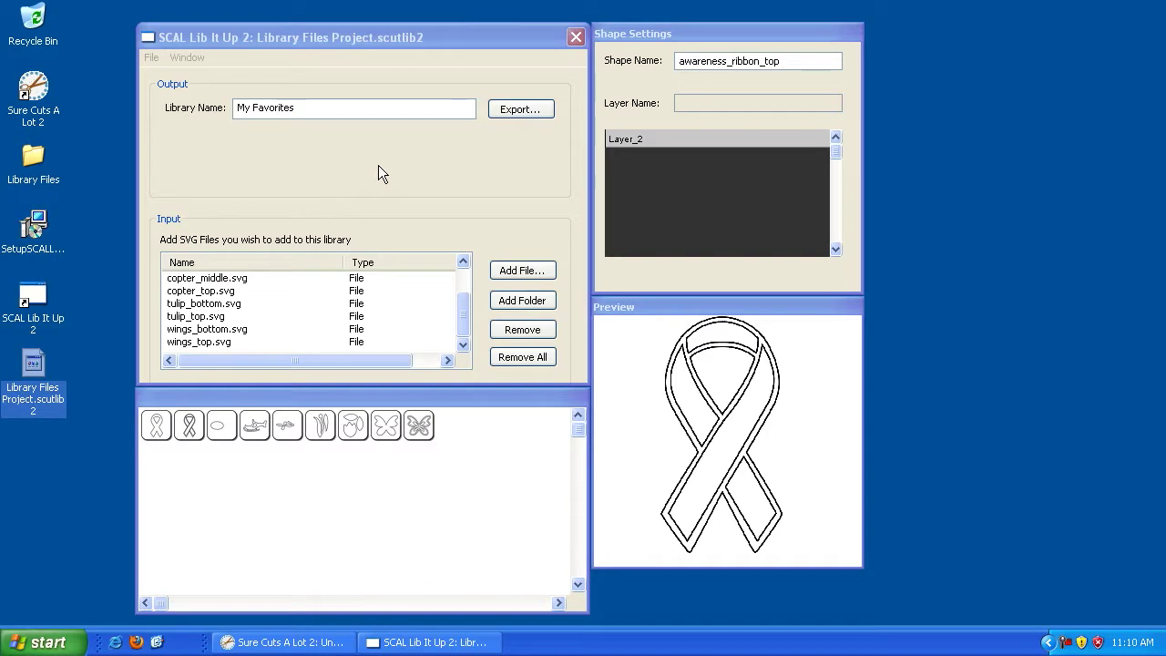
left_click(576, 39)
left_click(38, 374)
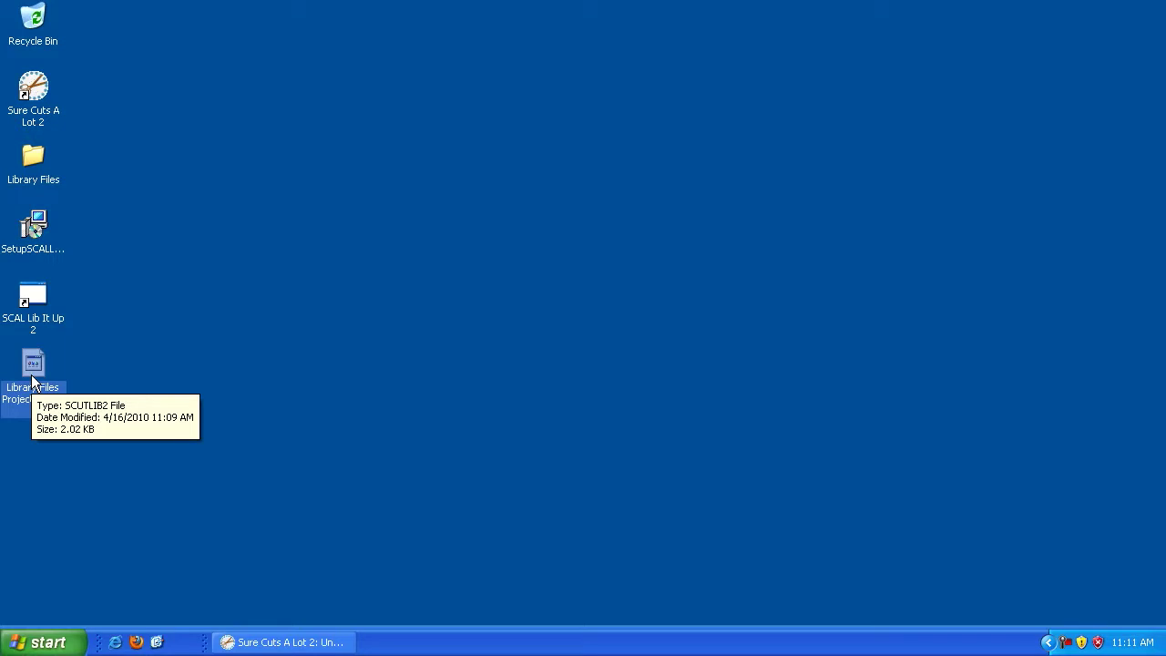
- Launch SCAL Lib It Up 2 and open Library Files Project.scutlib2, restoring My Favorites' nine shapes
left_click(41, 643)
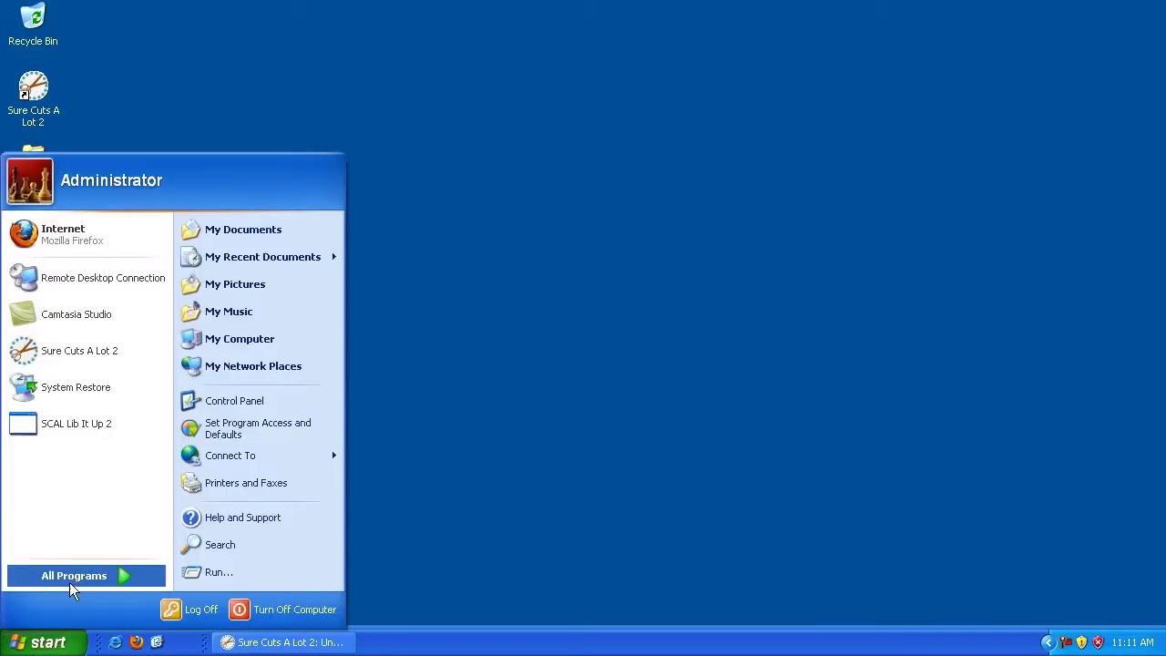
left_click(92, 425)
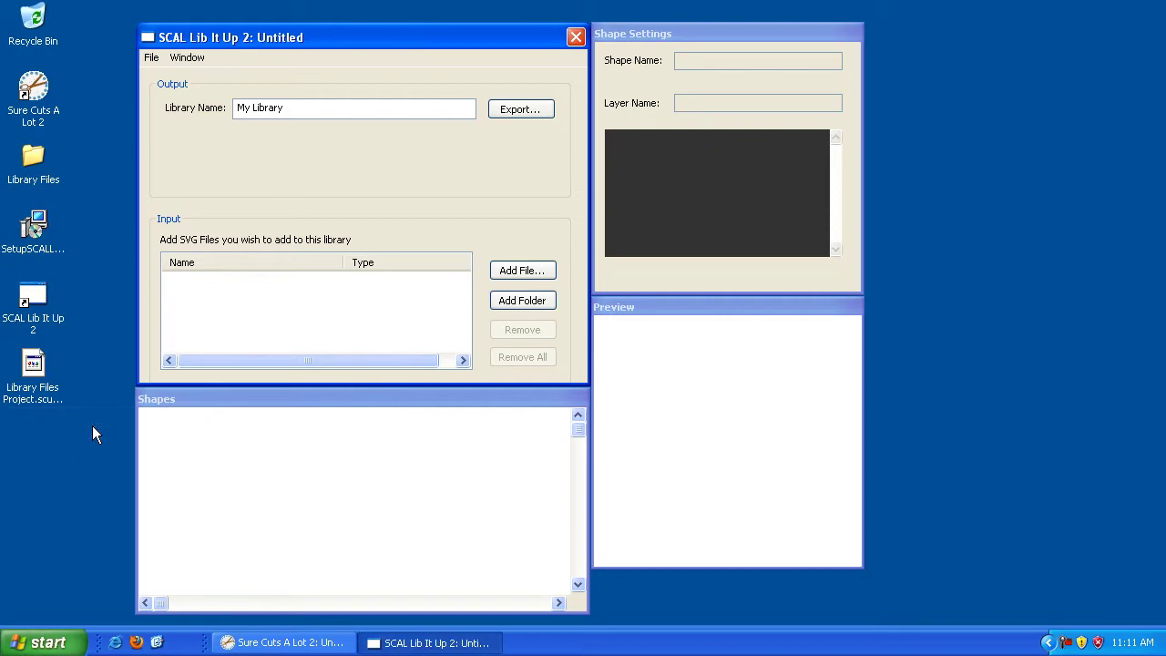
left_click(152, 58)
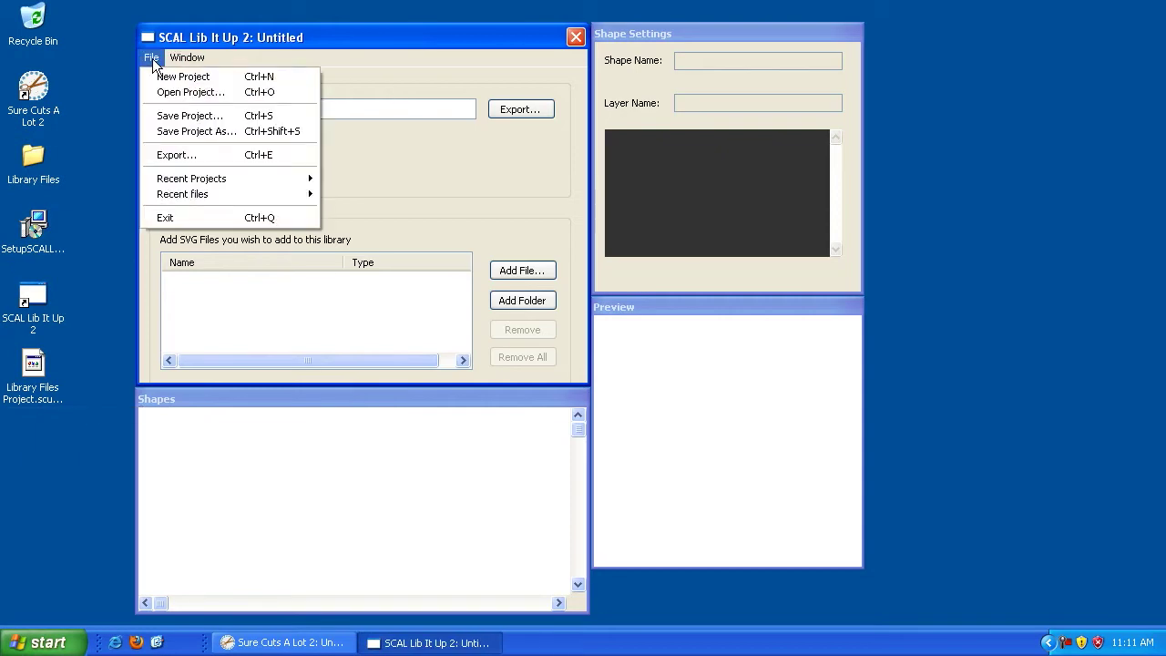
left_click(171, 92)
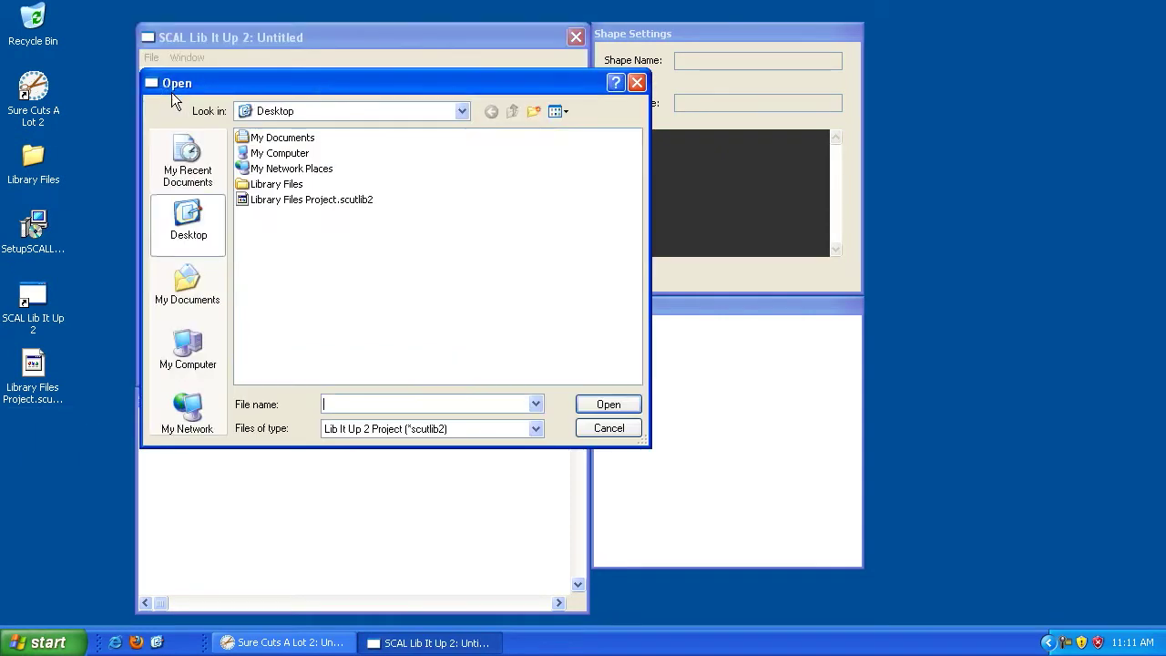
left_click(291, 203)
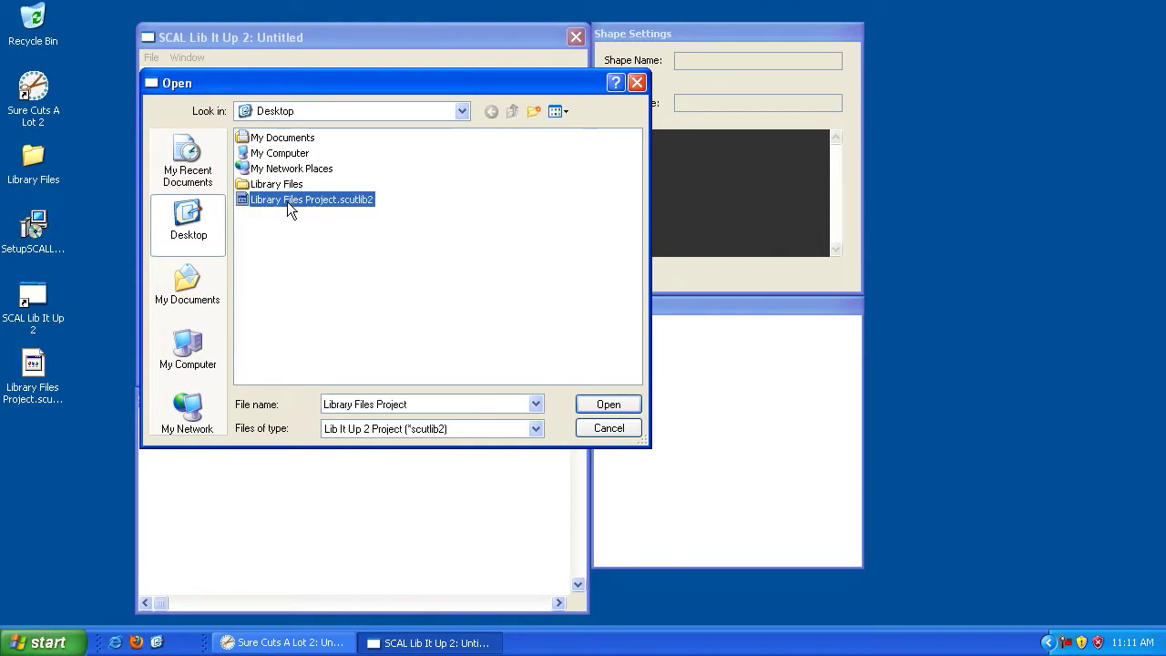
double_click(285, 201)
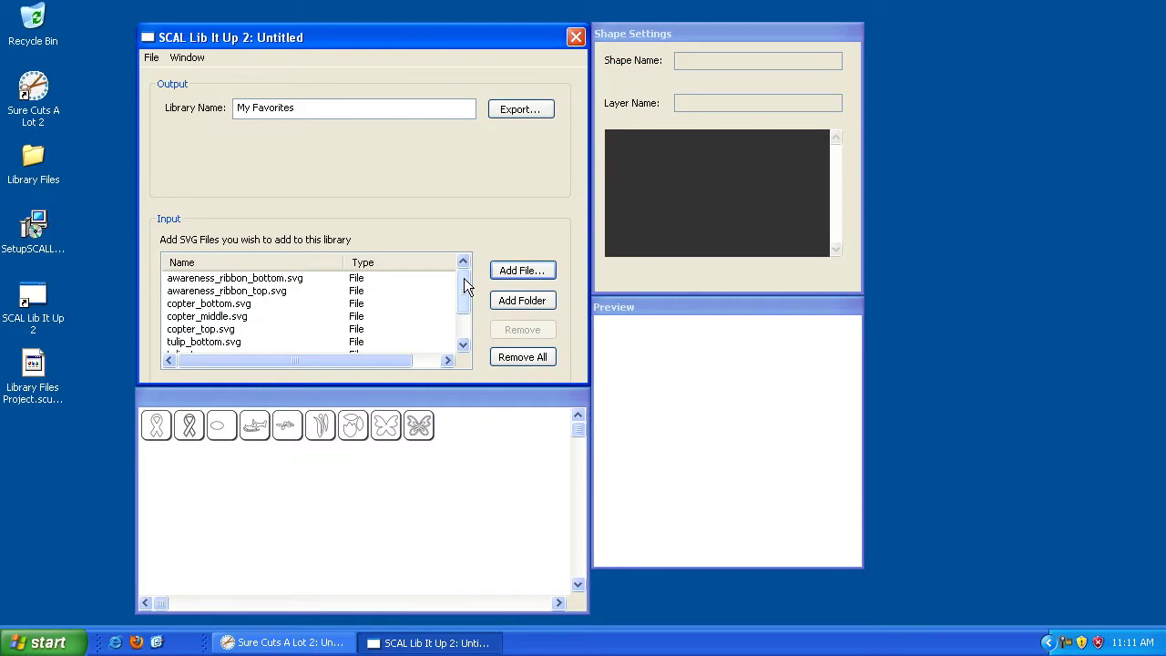
mouse_move(463, 278)
left_mouse_down()
mouse_move(465, 304)
mouse_move(464, 264)
left_mouse_up()
left_click(226, 293)
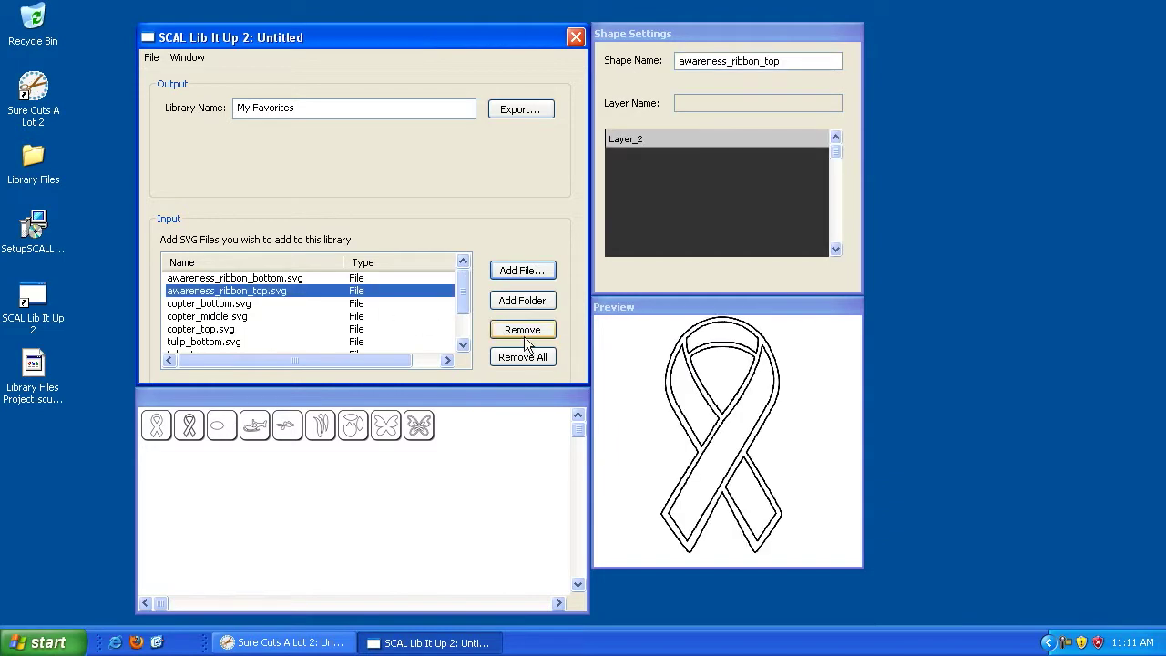
left_click(527, 334)
left_click(242, 278)
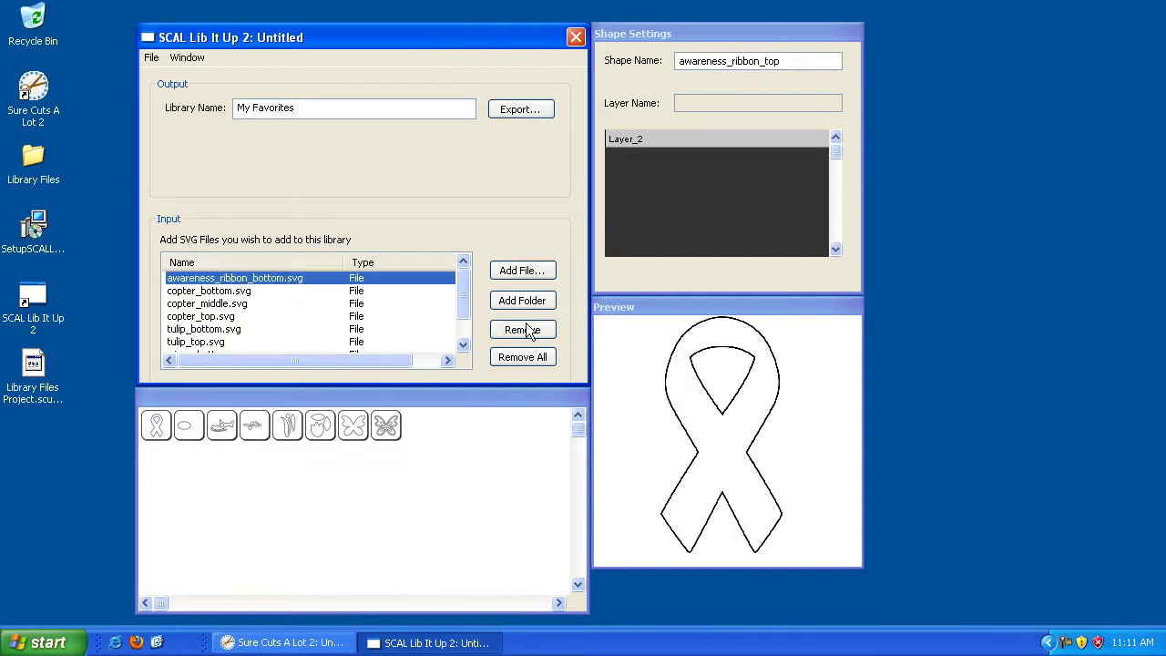
left_click(528, 330)
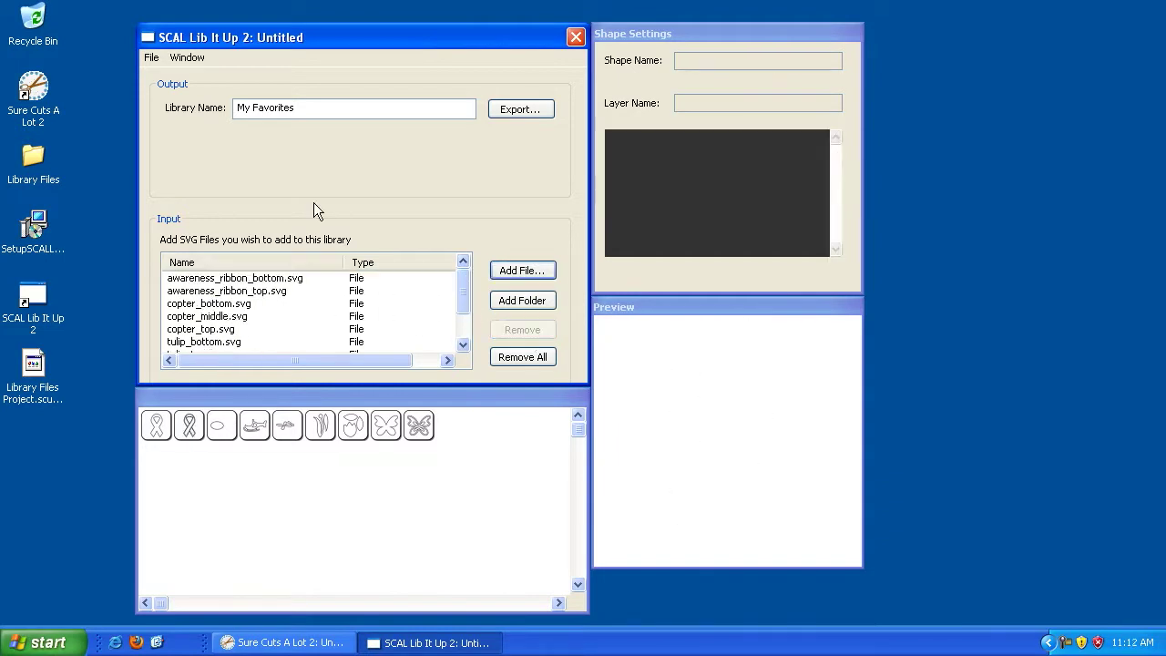
left_click(219, 308)
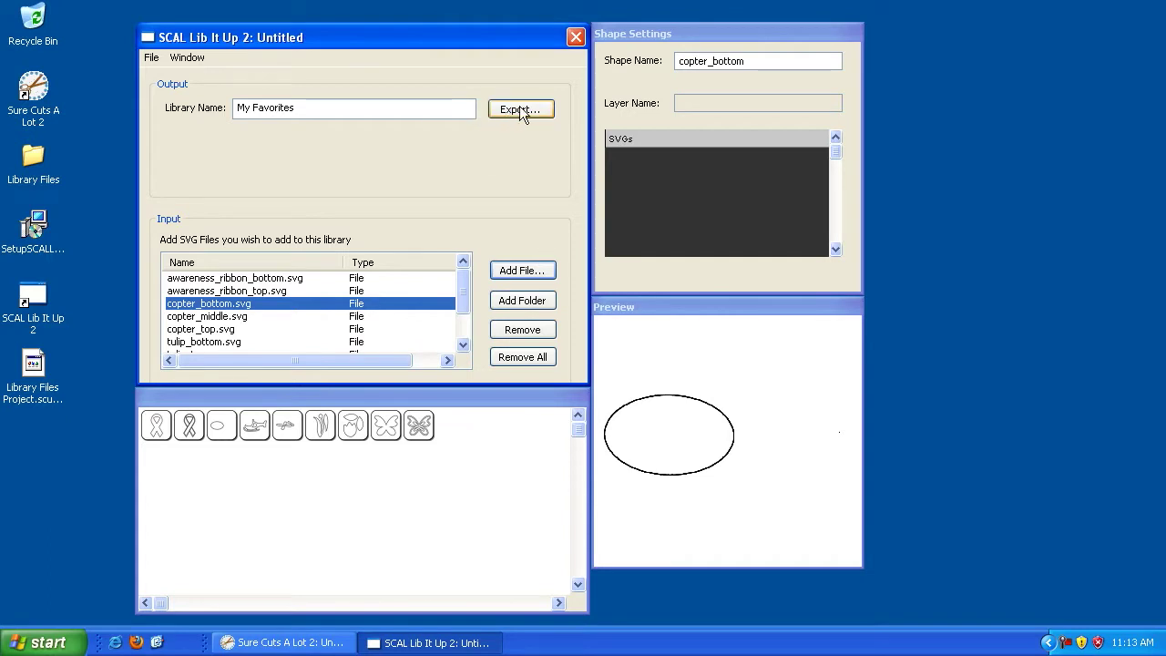
- Export My Favorites to the Desktop as New Library.lcut2 and acknowledge the Export Complete message
left_click(151, 57)
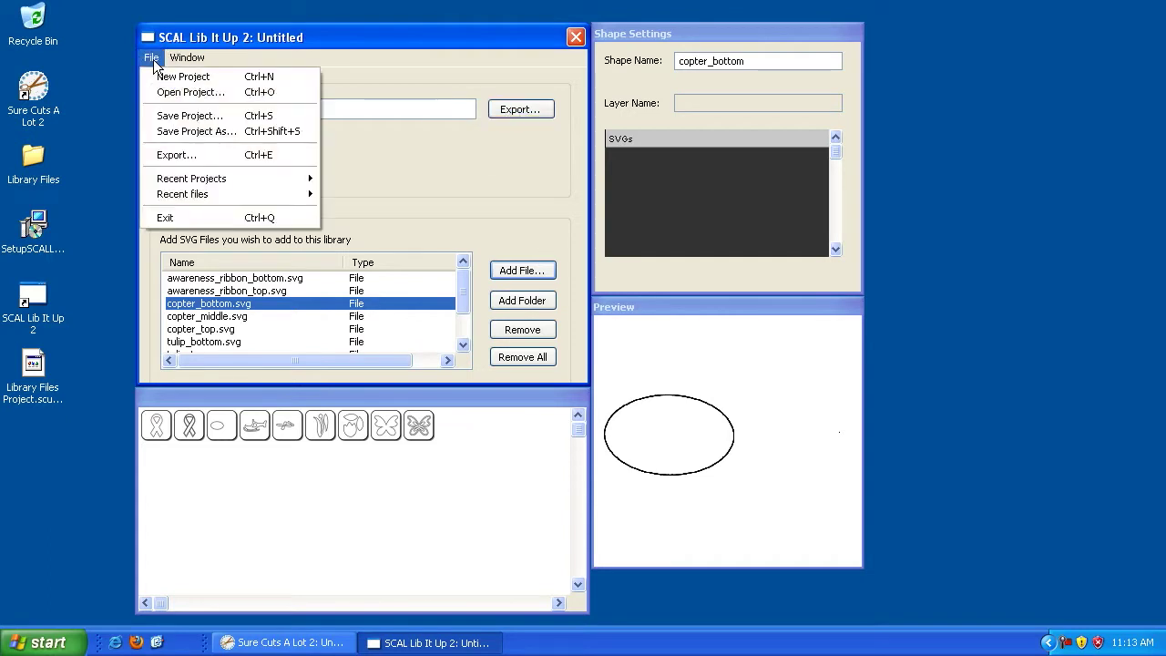
left_click(187, 157)
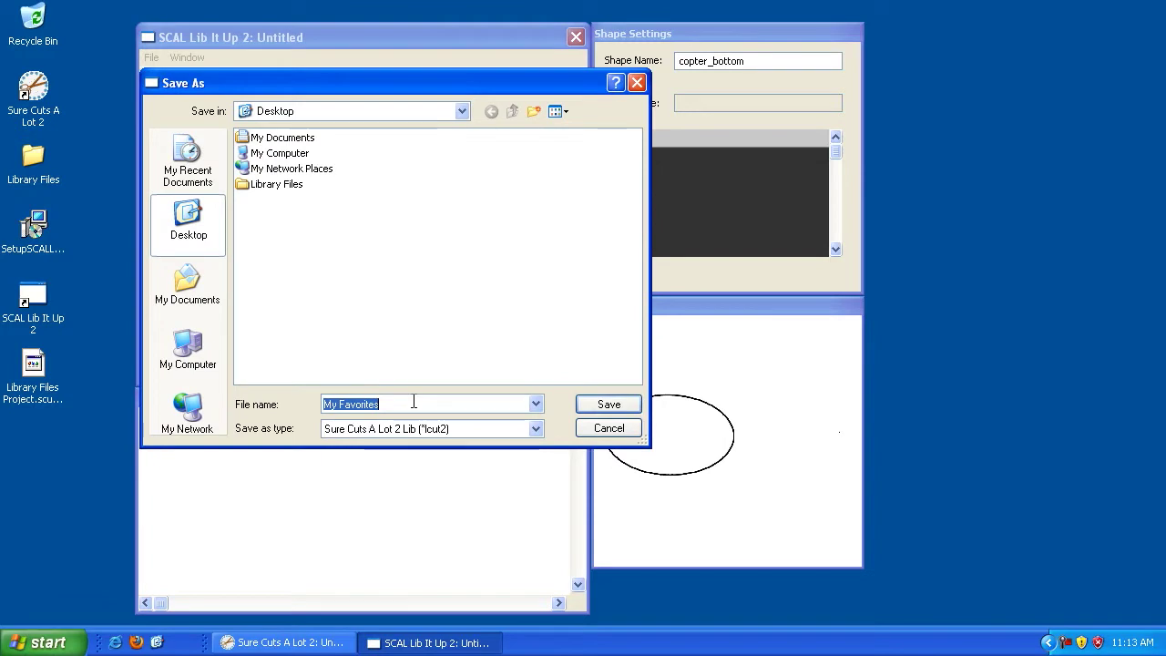
key("BackSpace")
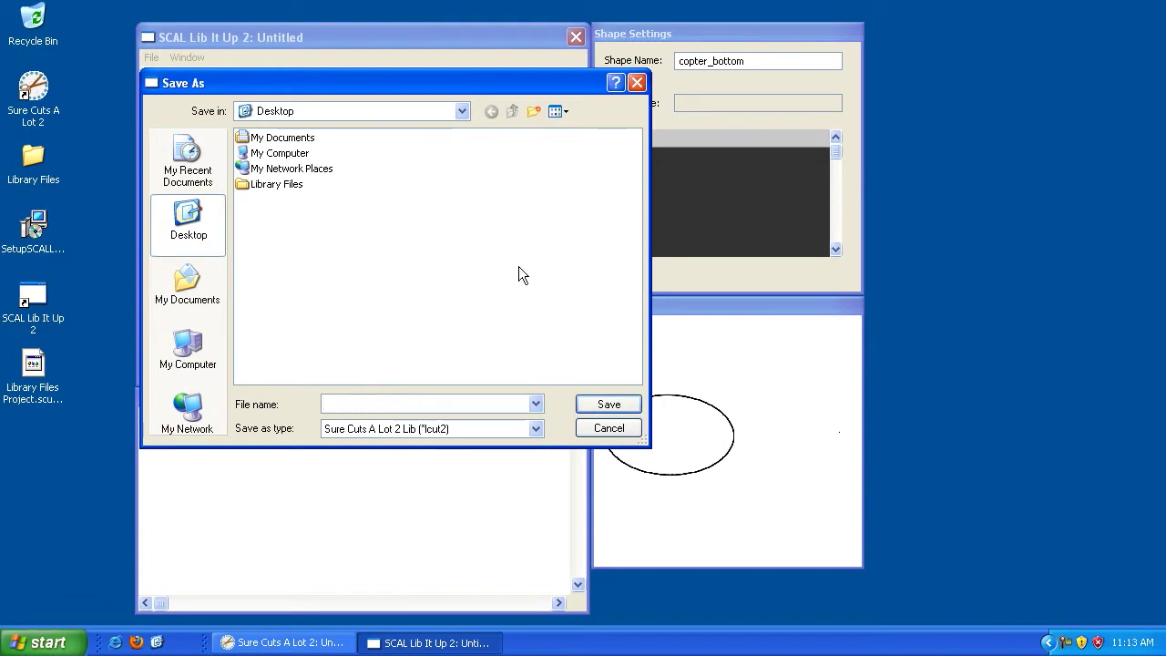
type("New Library")
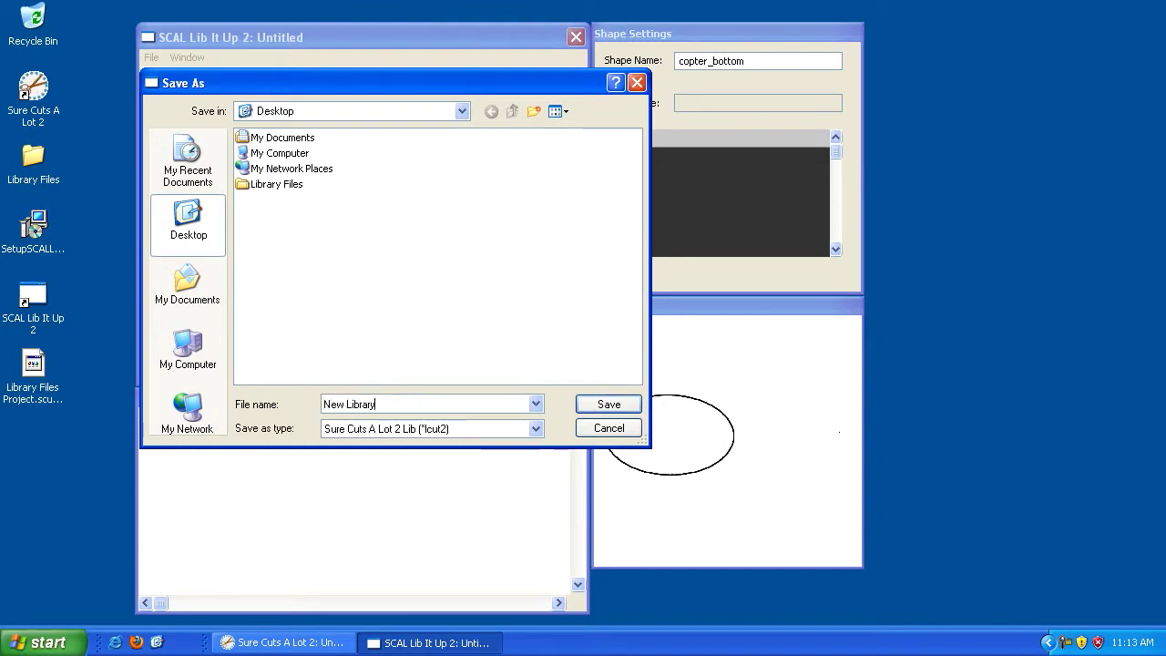
left_click(608, 406)
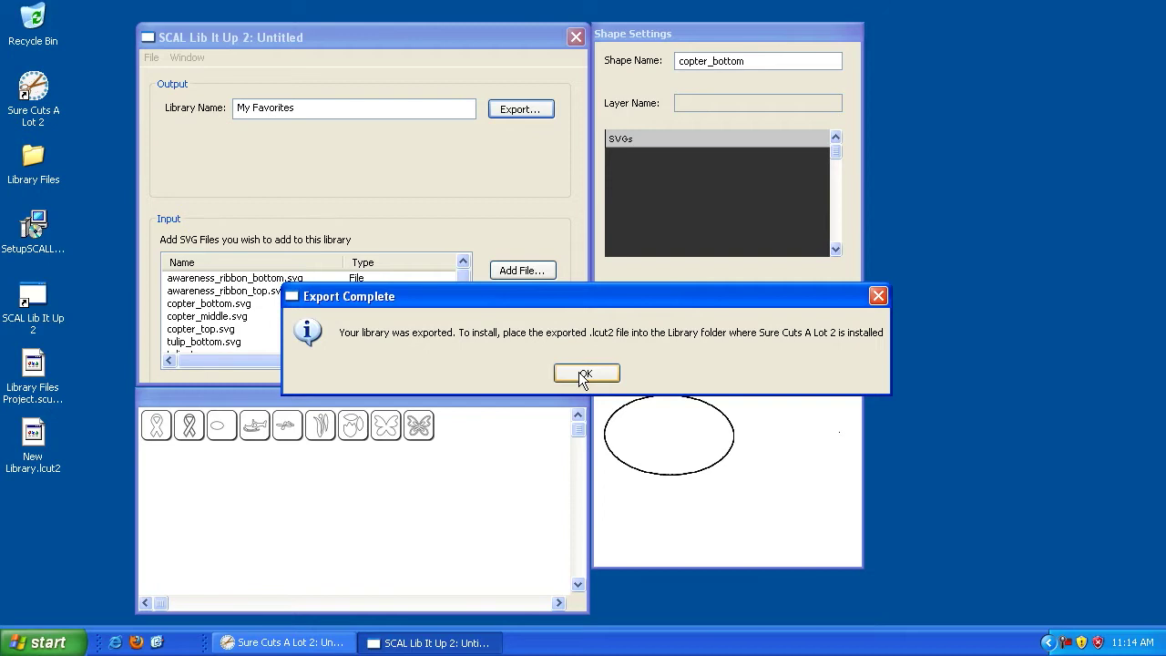
left_click(584, 374)
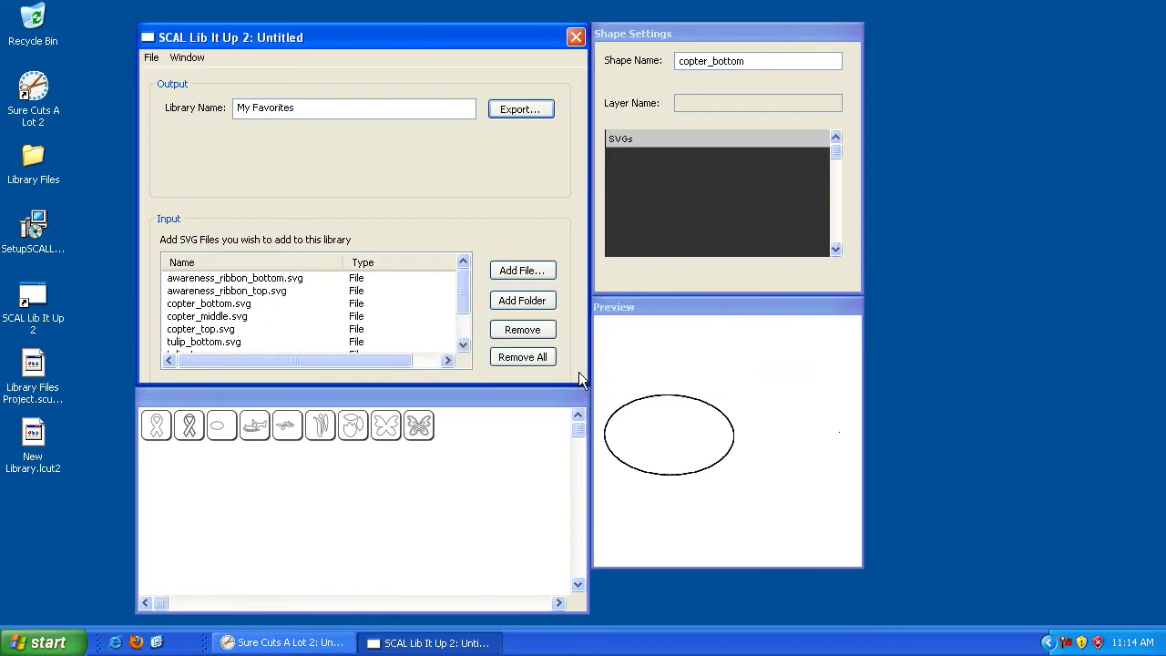
- Close SCAL Lib It Up 2 and check the Library Files Project and New Library.lcut2 desktop icons
left_click(576, 38)
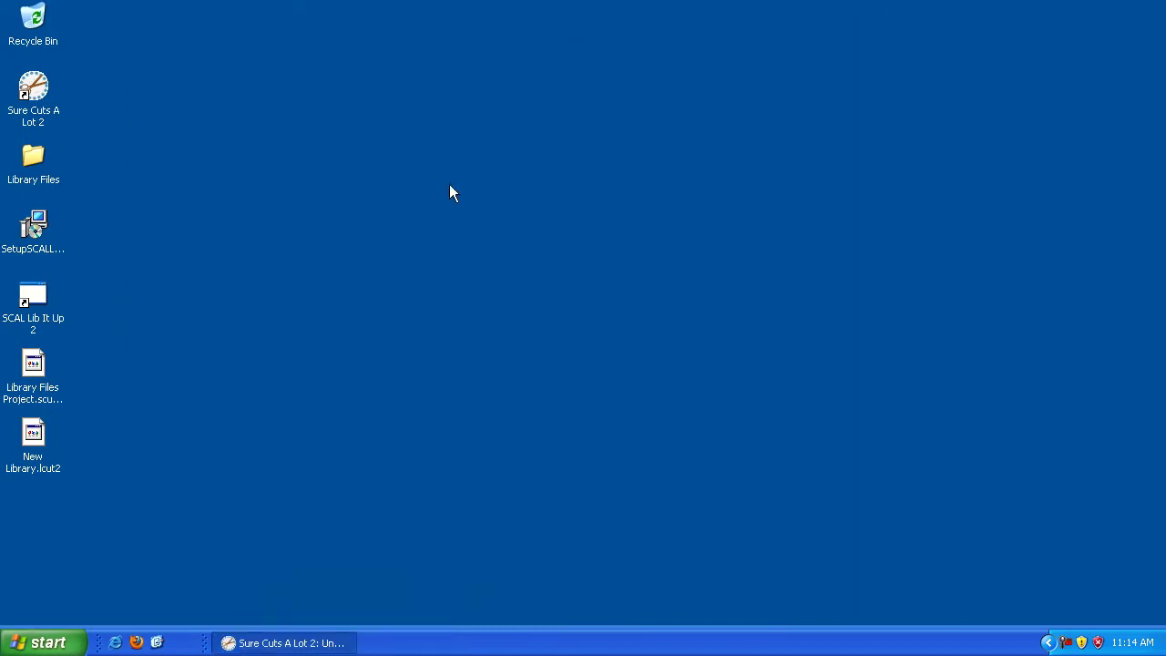
left_click(39, 376)
left_click(28, 467)
left_click(35, 393)
left_click(33, 457)
left_click(45, 396)
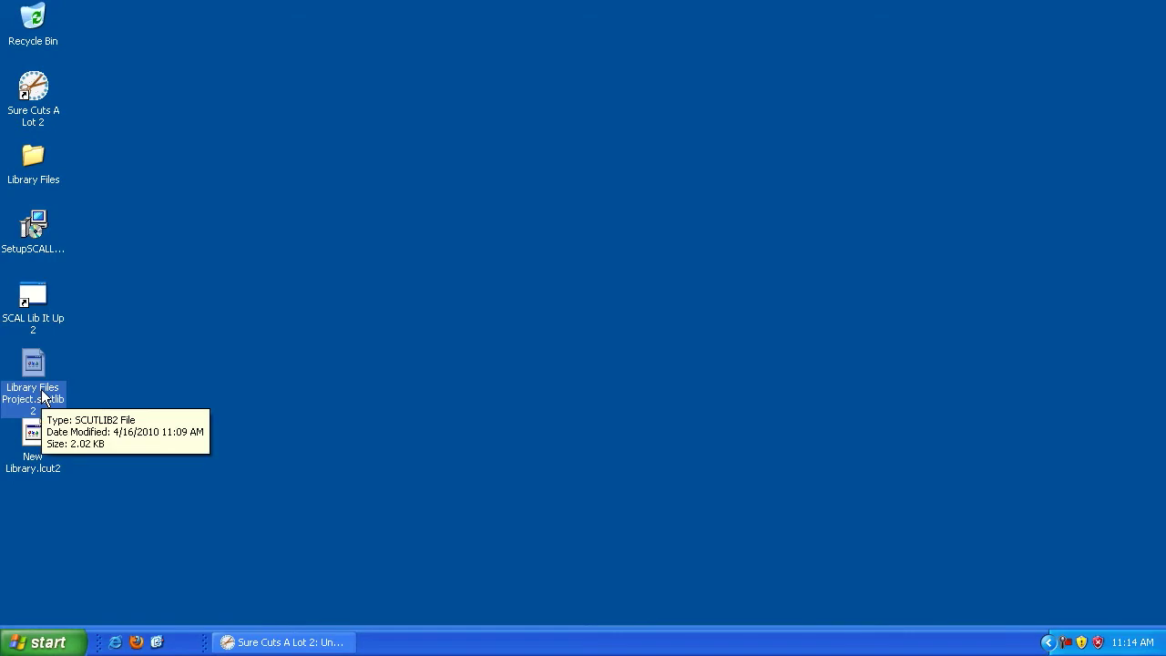
- Relaunch SCAL Lib It Up 2 and reload Library Files Project.scutlib2
left_click(42, 642)
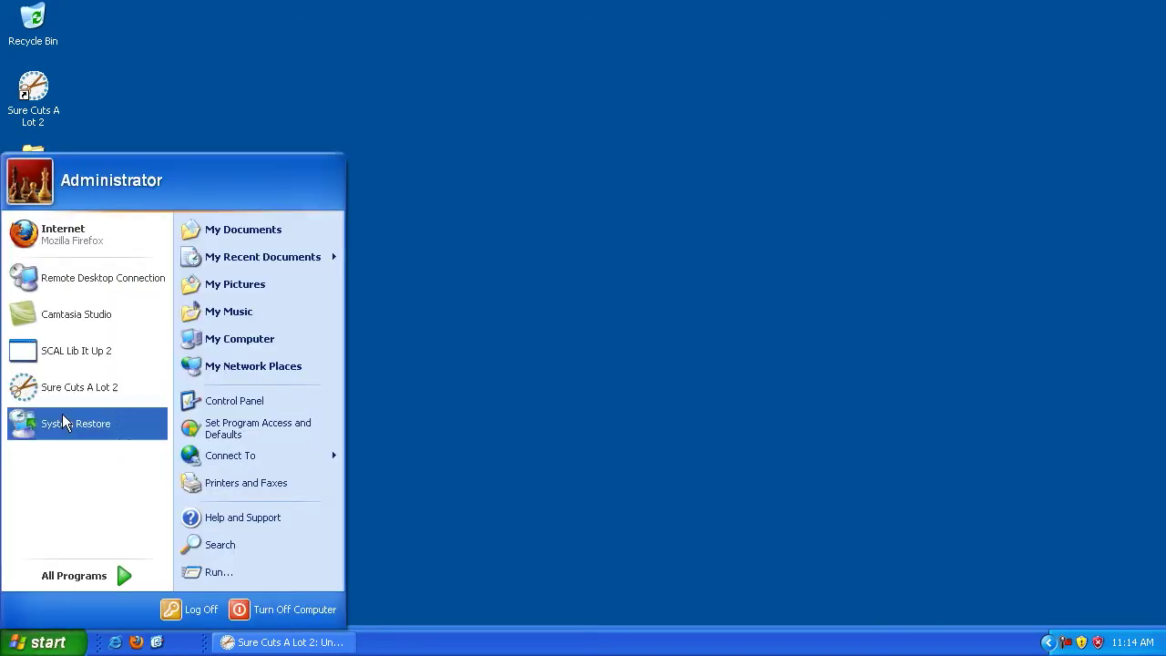
left_click(69, 354)
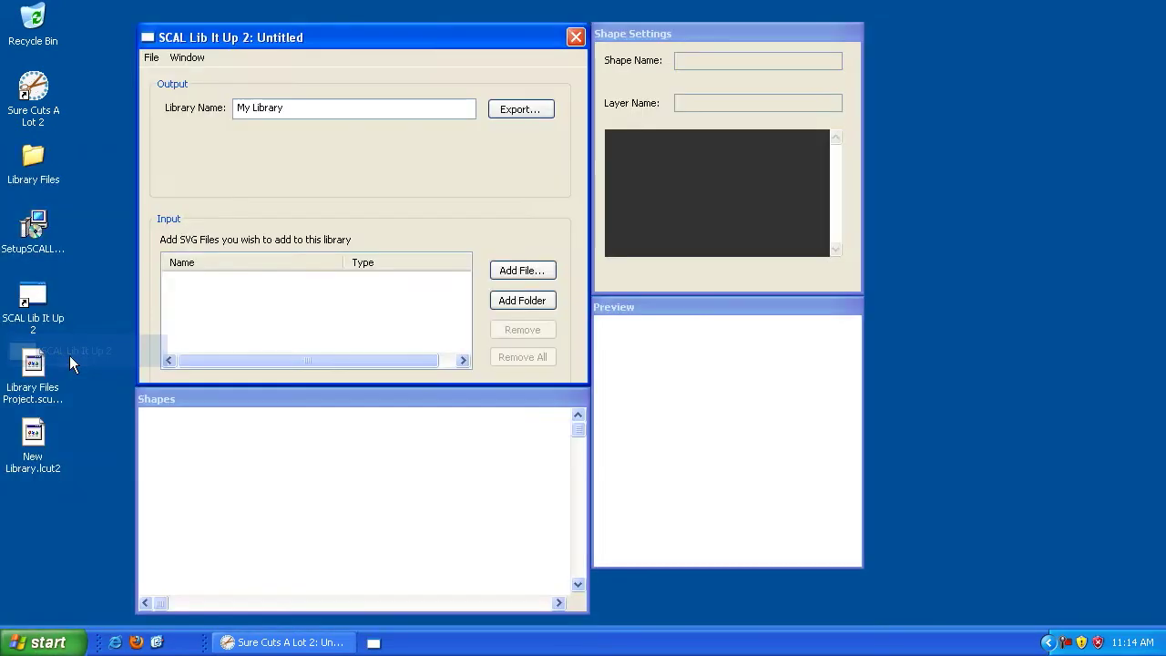
left_click(153, 56)
left_click(164, 89)
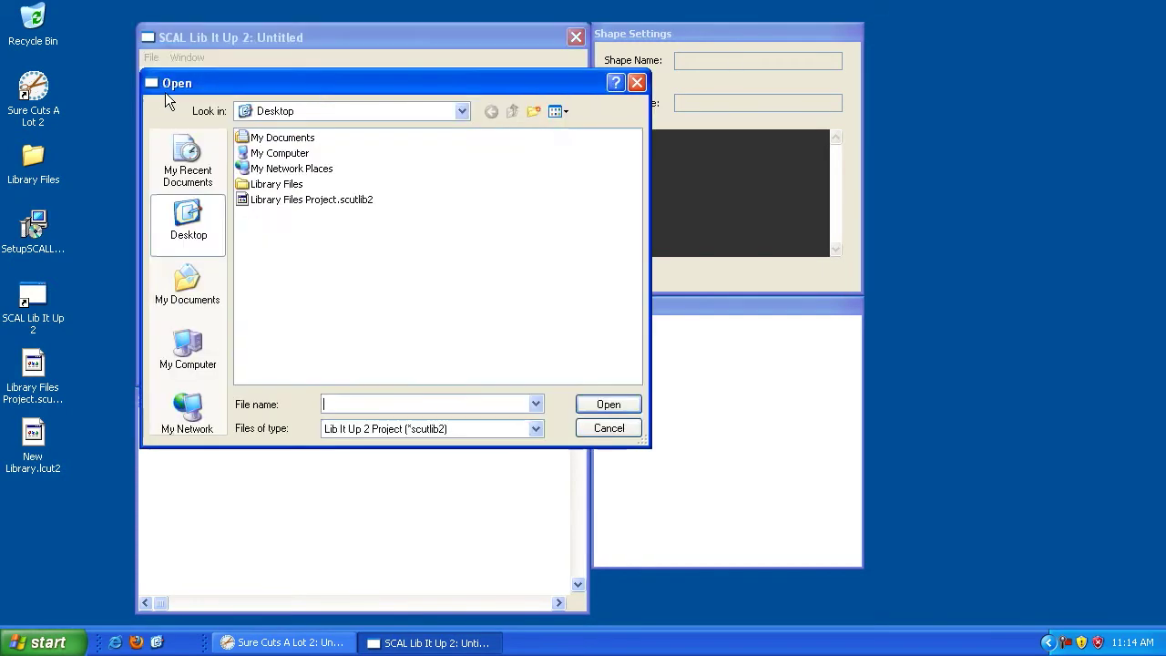
left_click(308, 200)
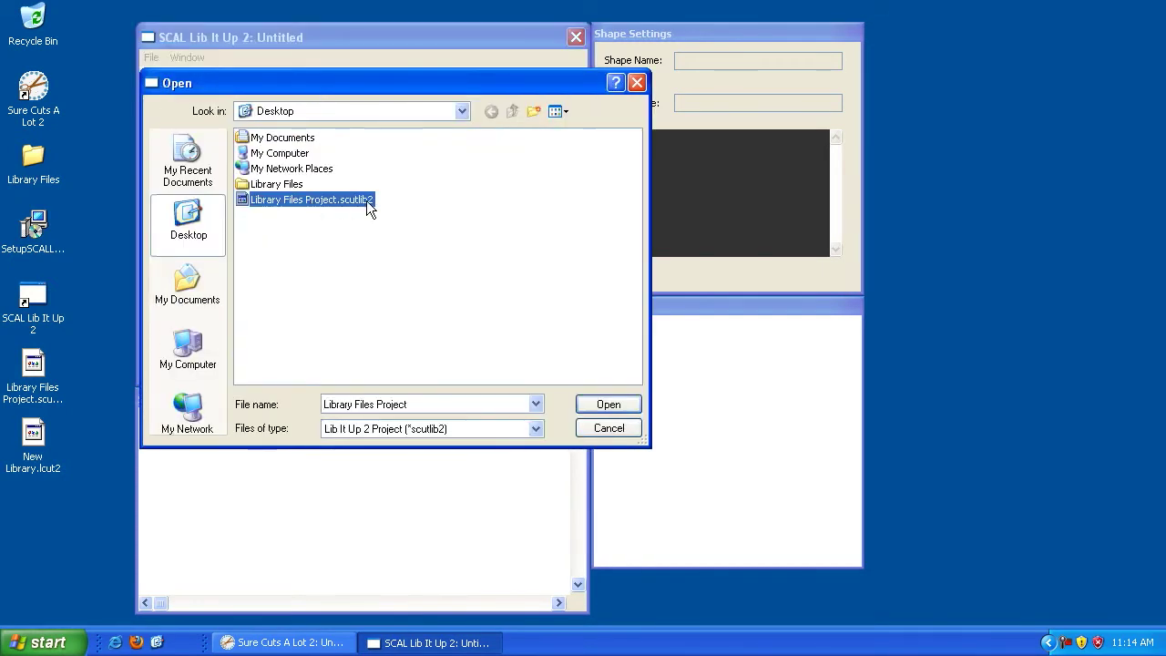
double_click(294, 202)
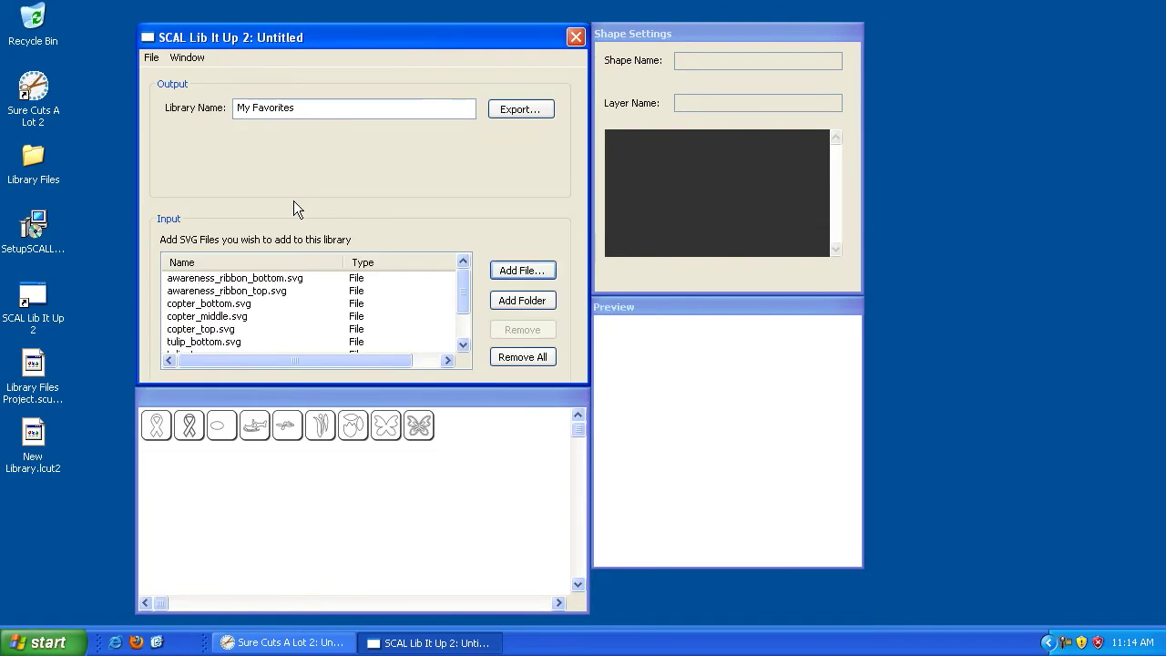
- Close SCAL Lib It Up 2 again, leaving New Library.lcut2 and the project file on the desktop
left_click(574, 37)
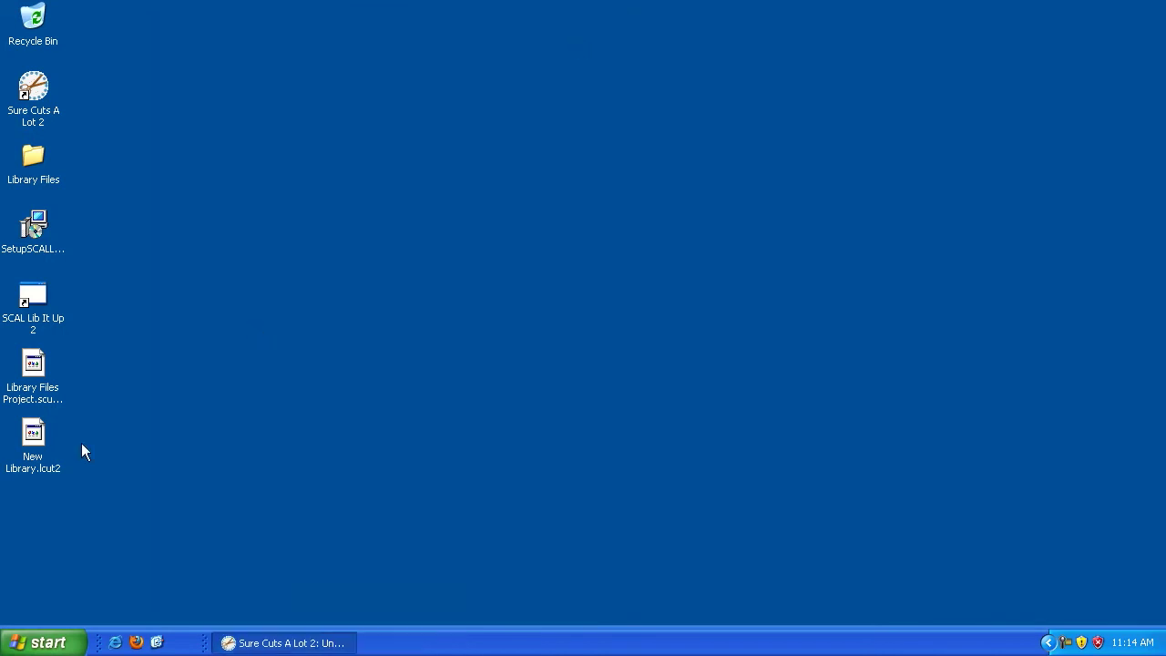
left_click(33, 442)
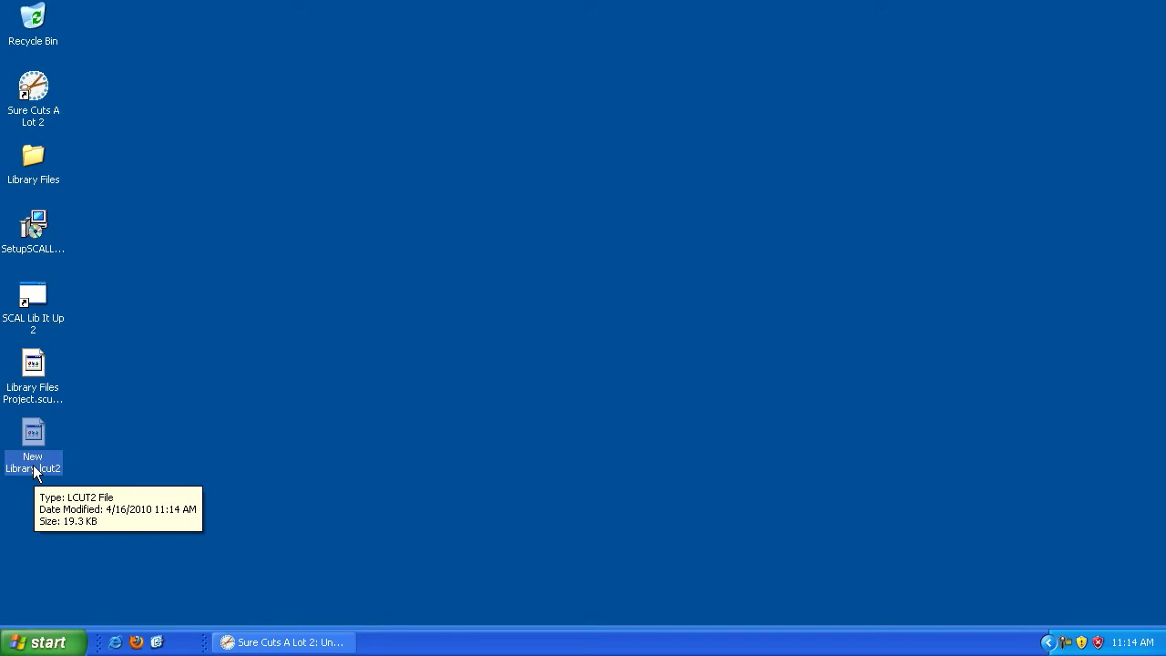
left_click(31, 365)
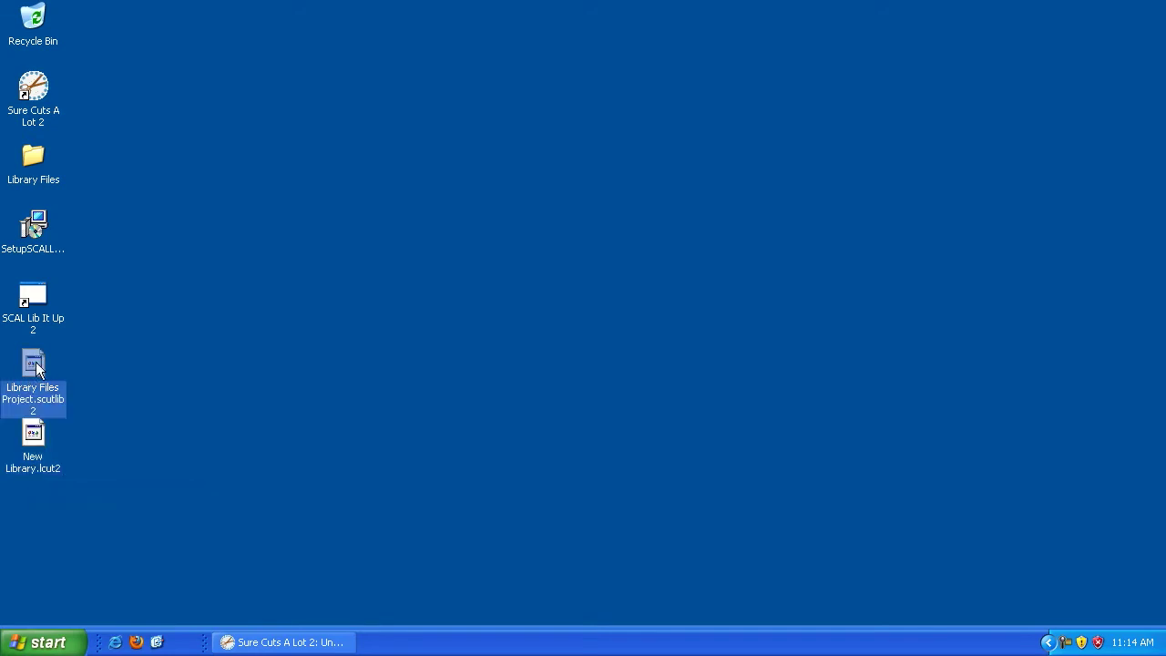
left_click(32, 451)
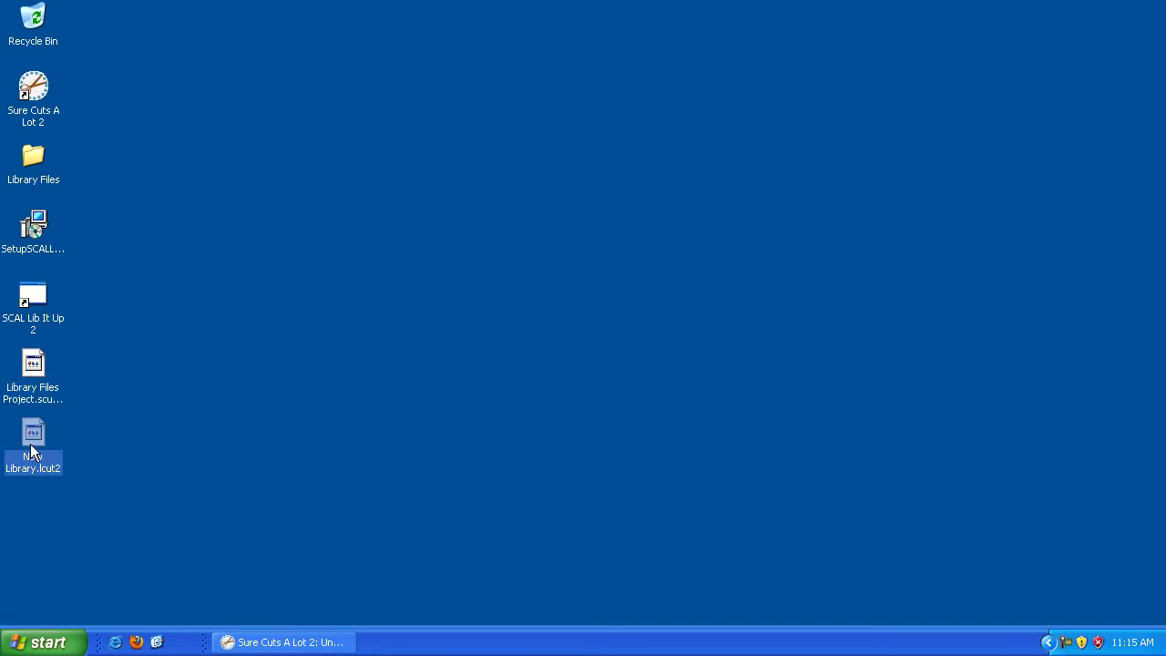